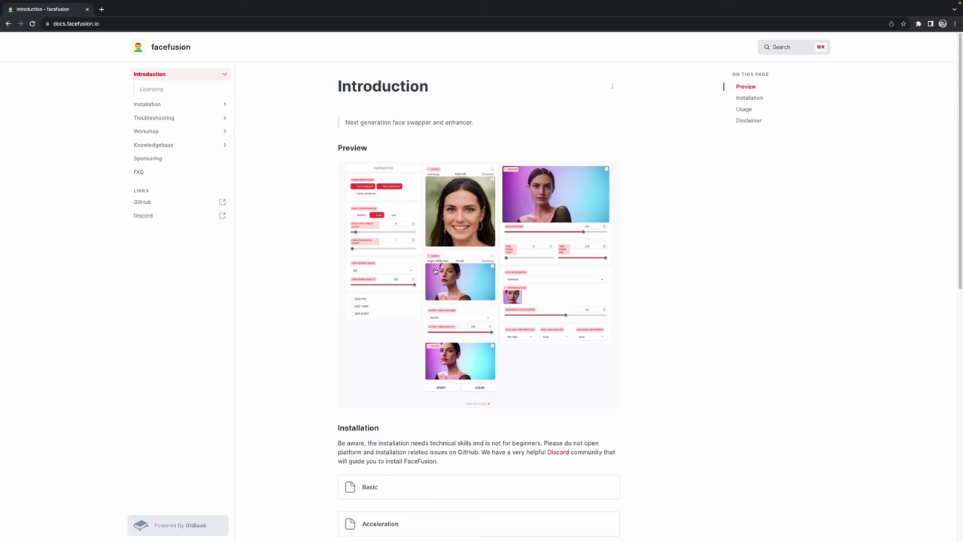
Enlarge the FaceFusion interface preview screenshot on the docs Introduction page.
left_click(435, 271)
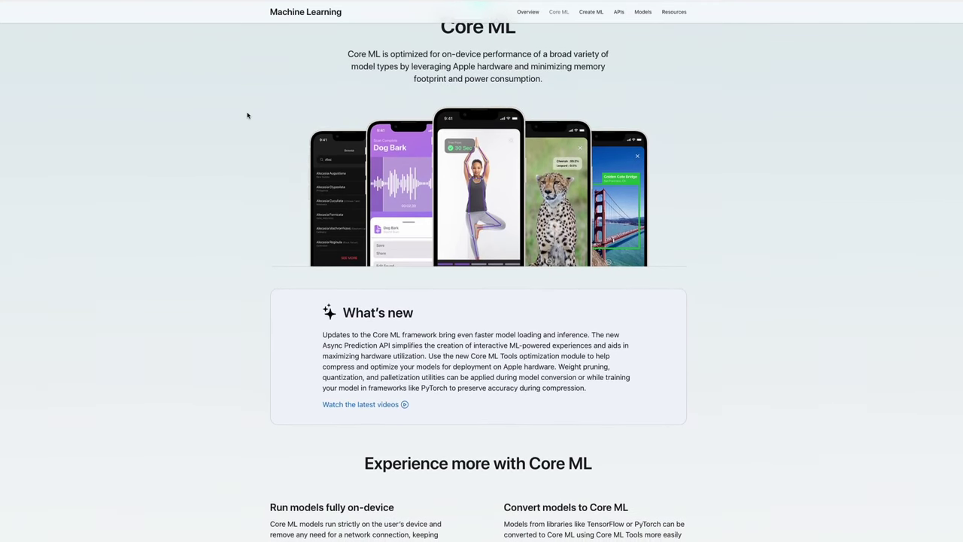
Scroll the Core ML page past 'What's new' to 'Experience more with Core ML'.
scroll(247, 115, "down", 2)
scroll(247, 115, "down", 4)
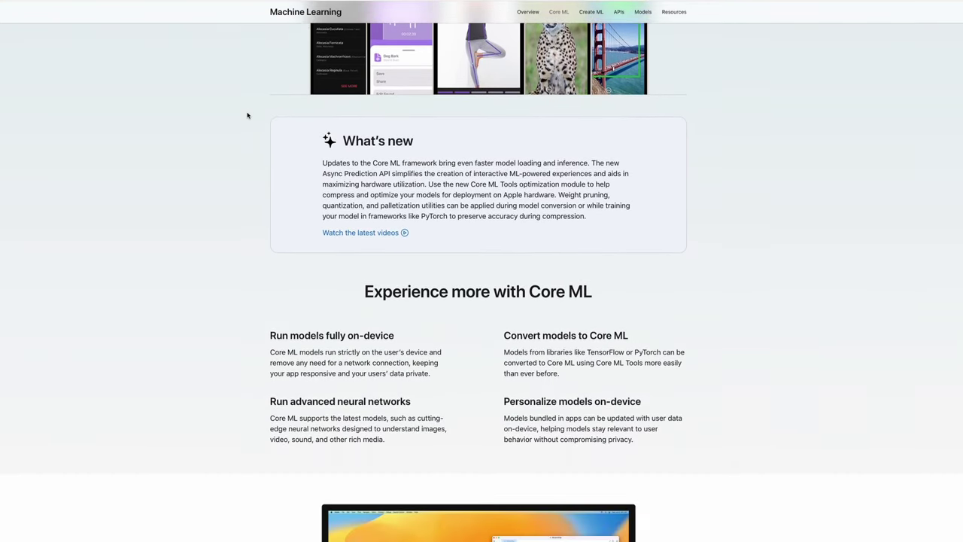
scroll(247, 115, "down", 4)
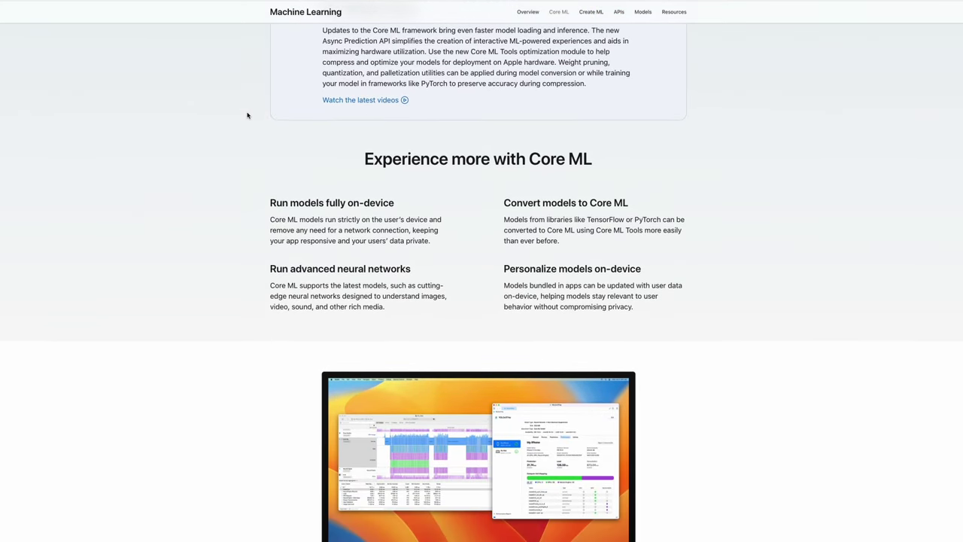
scroll(247, 115, "down", 6)
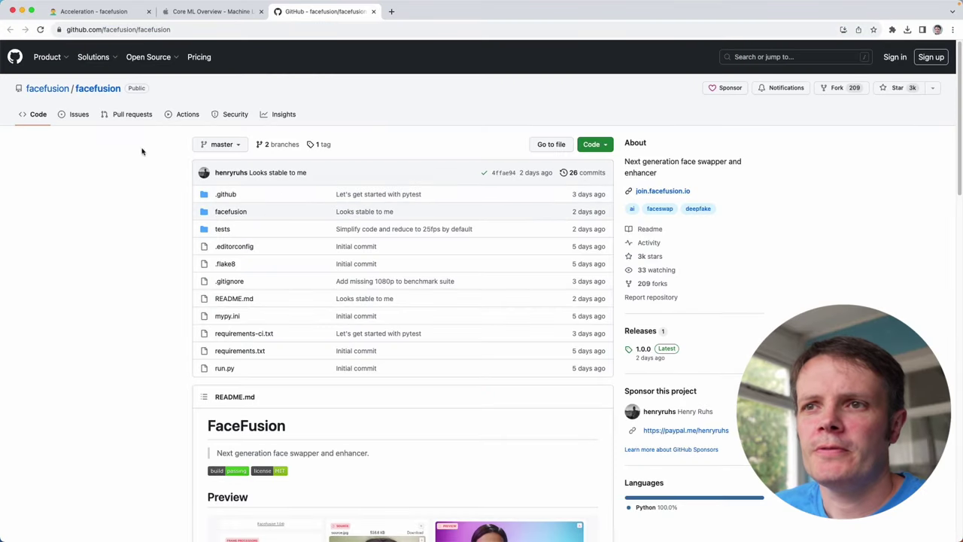
Copy the facefusion repository's HTTPS clone URL from GitHub's Code menu.
scroll(143, 224, "down", 1)
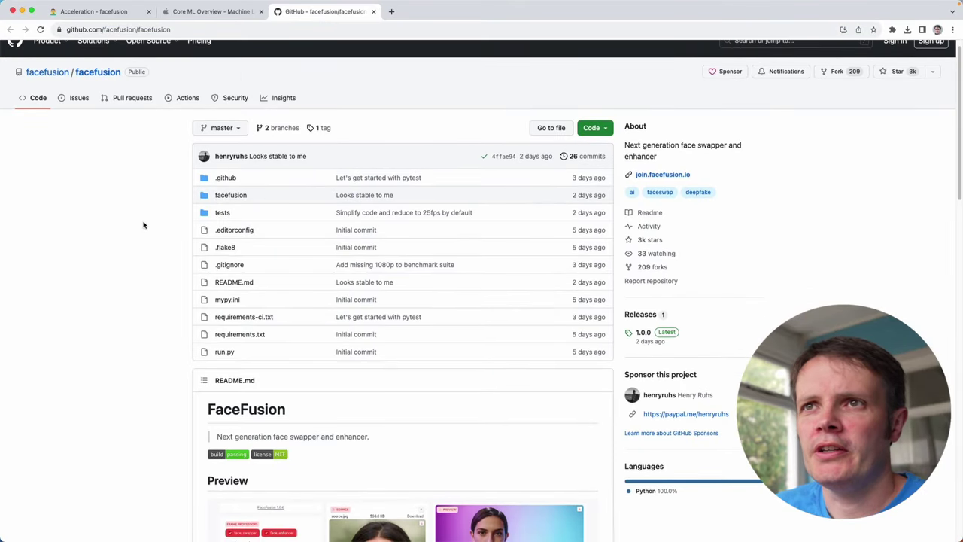
left_click(153, 29)
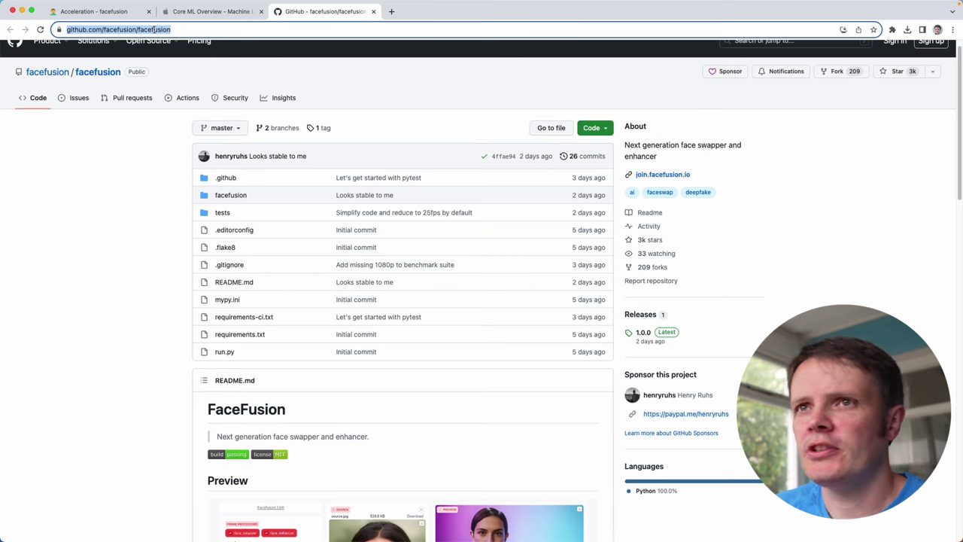
left_click(602, 129)
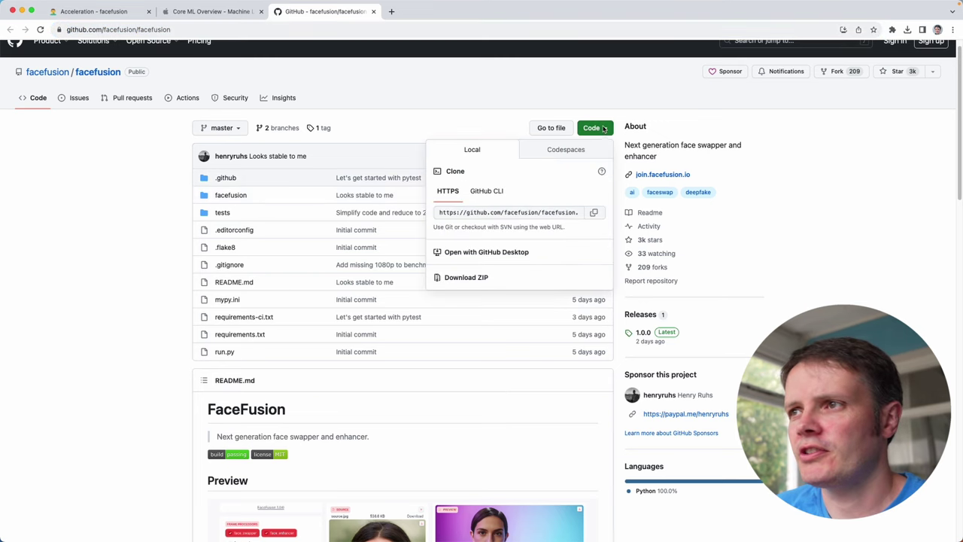
left_click(595, 215)
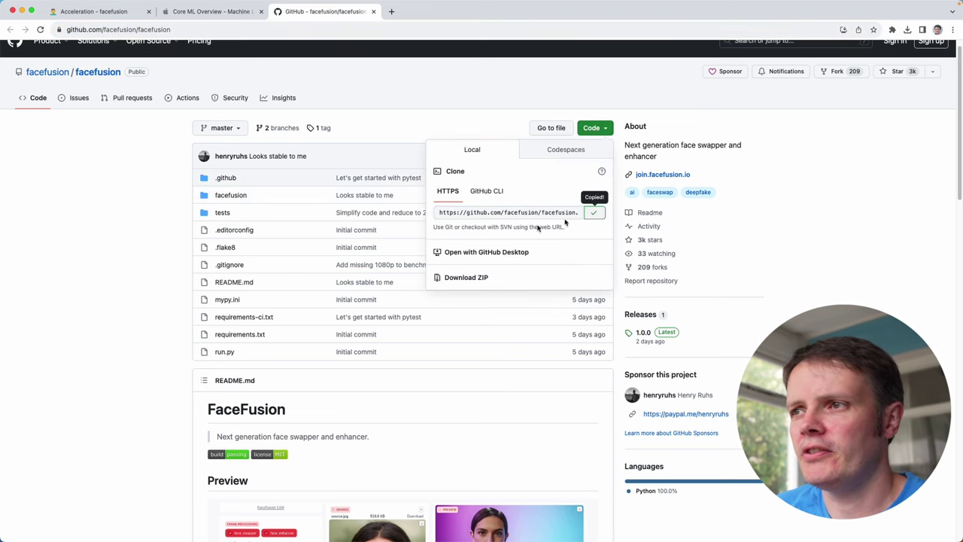
key("super+Tab")
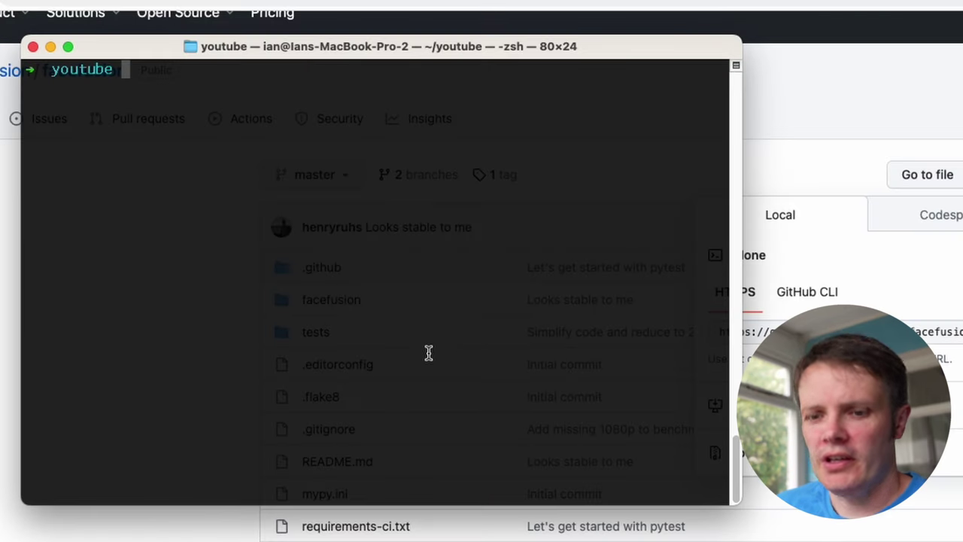
Clone the facefusion repository with git clone and cd into the facefusion folder.
type("git clone")
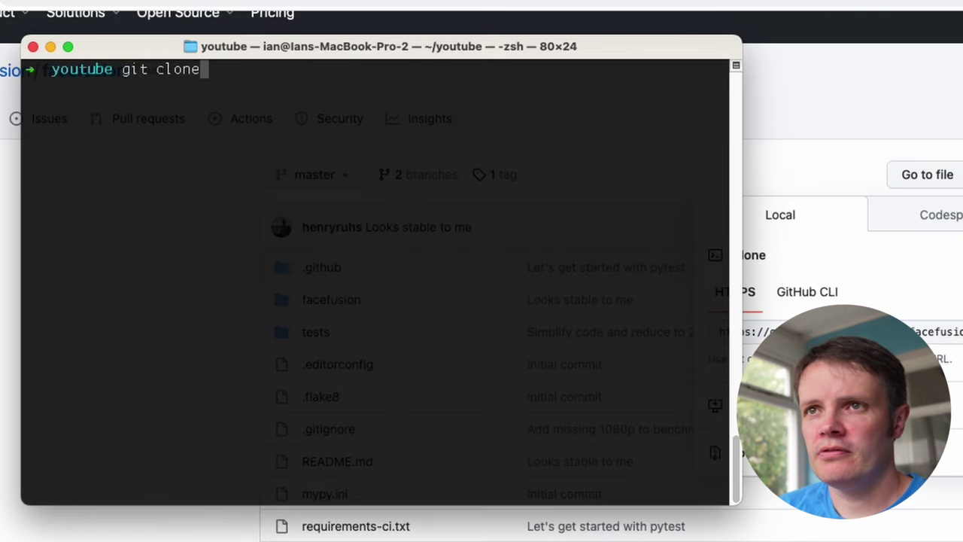
key("super+v")
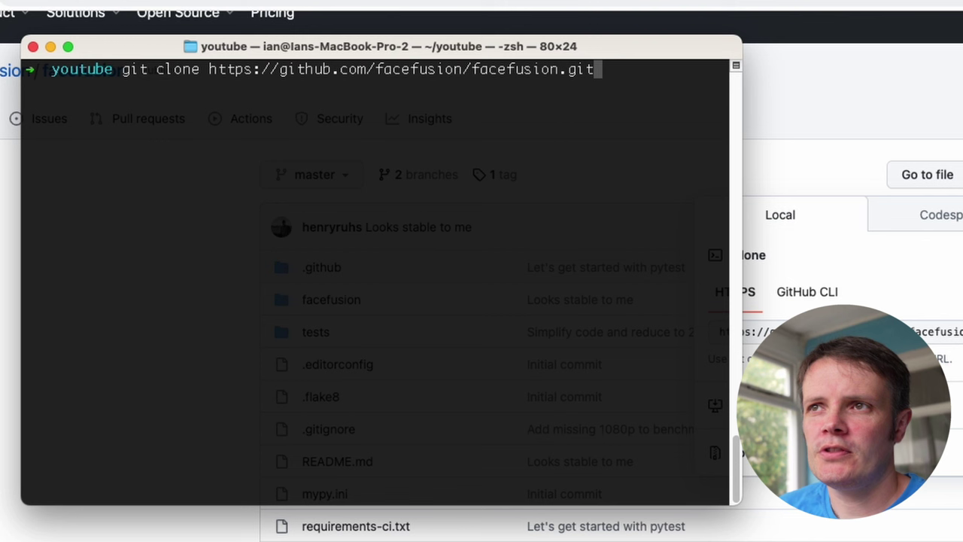
key("Return")
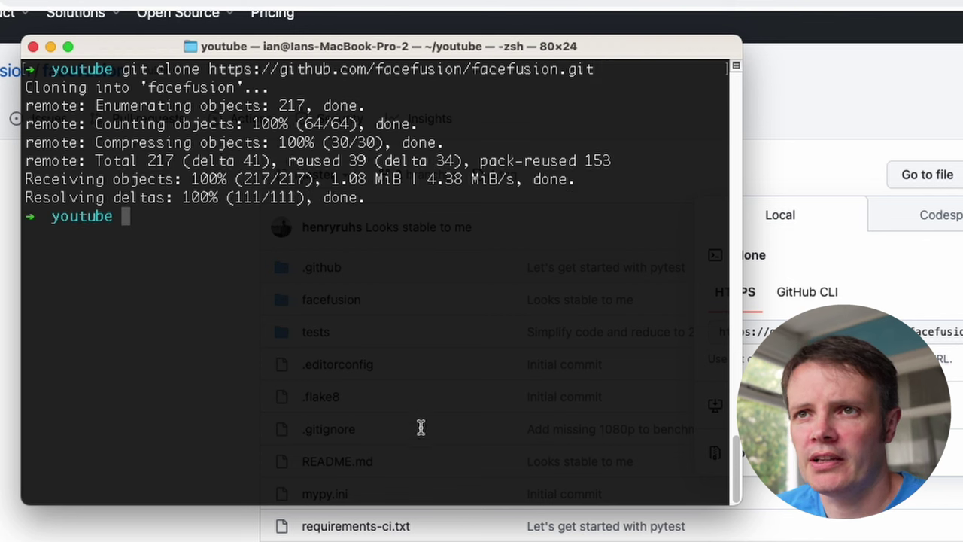
type("cd")
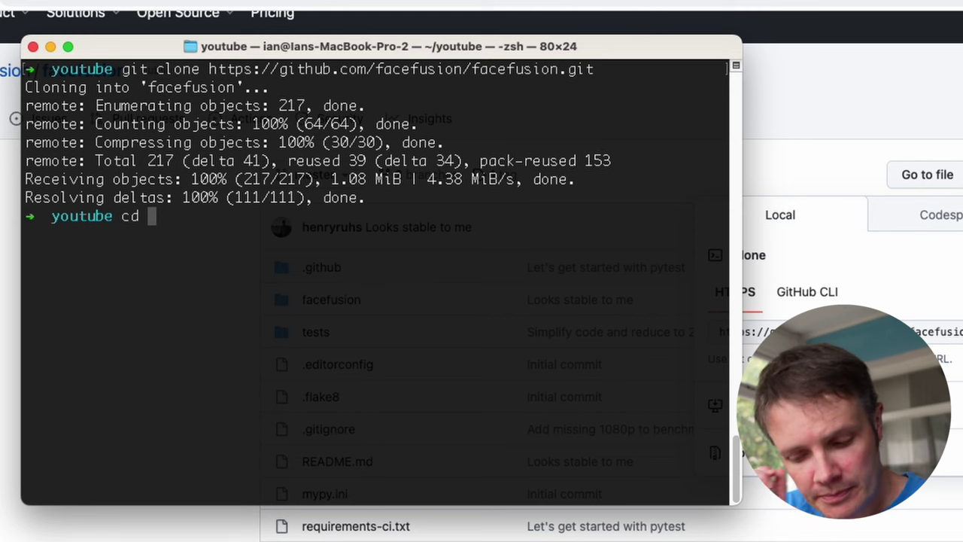
type(" fac")
key("Tab")
key("Return")
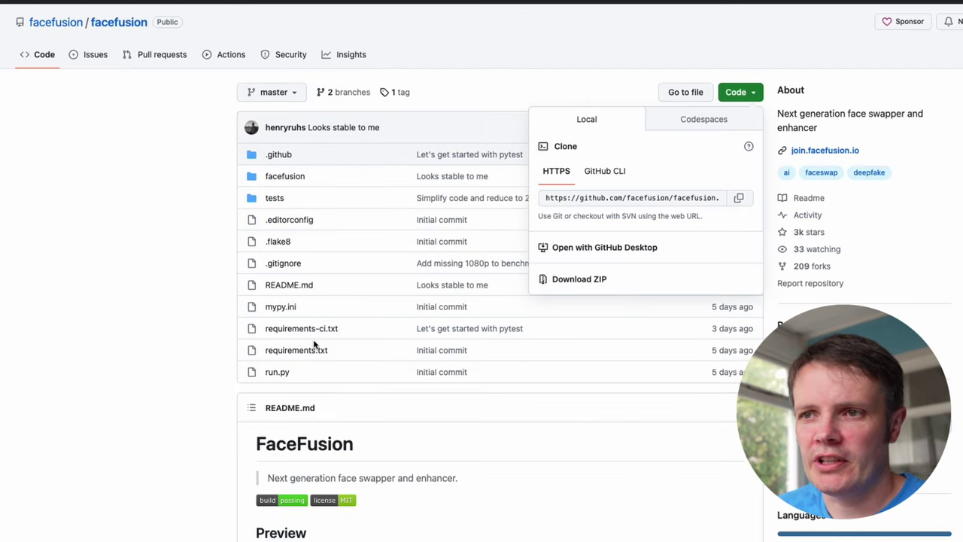
left_click(396, 328)
key("super+Tab")
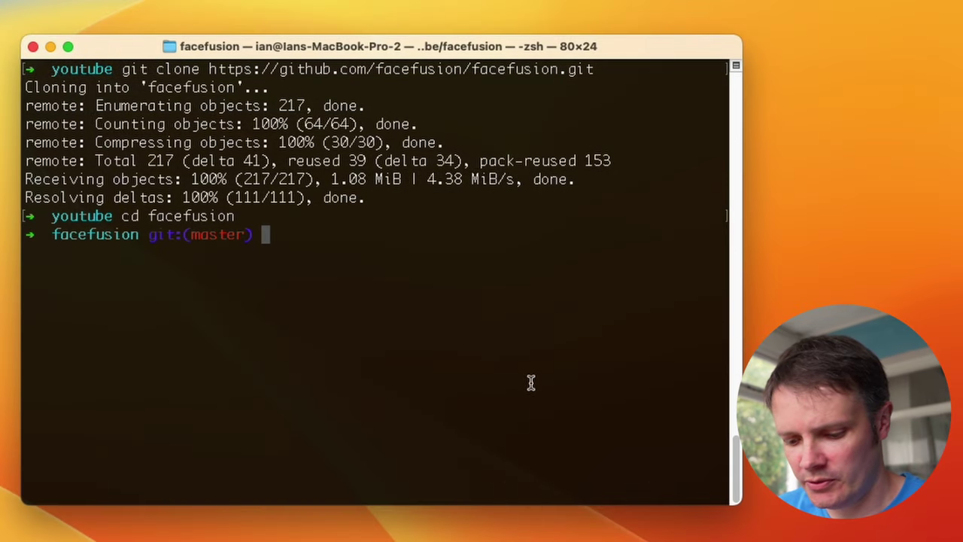
Create a venv with python -m venv venv, activate it, and clear the terminal.
type("python ")
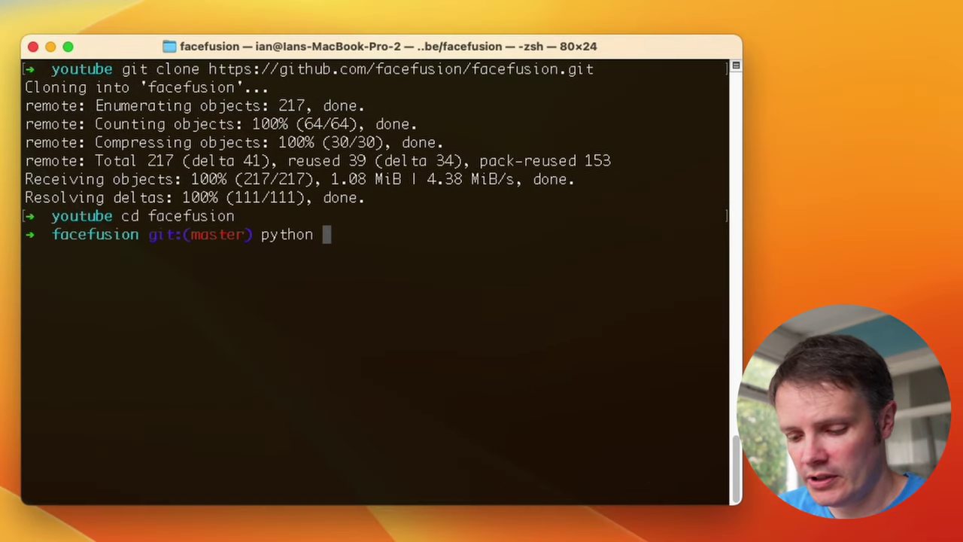
type("-m venv")
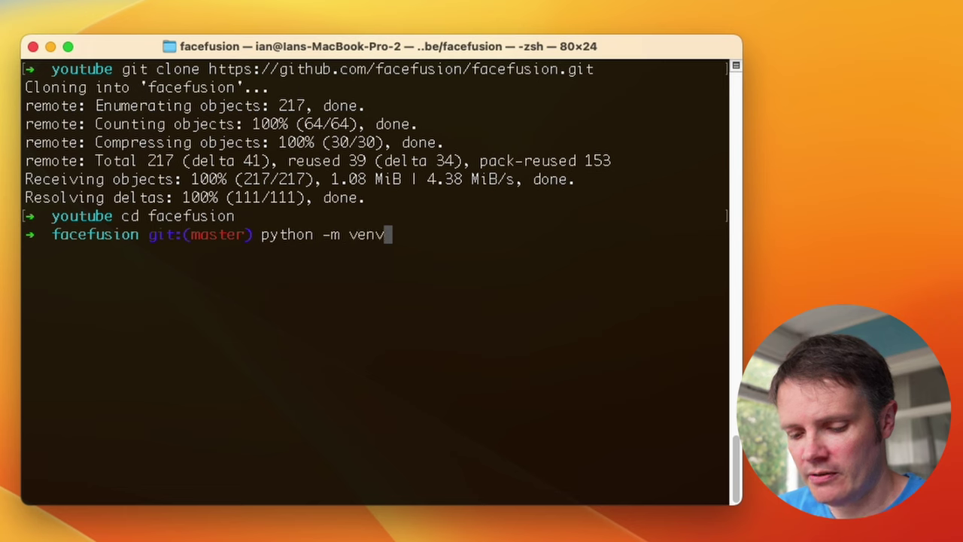
type(" venv")
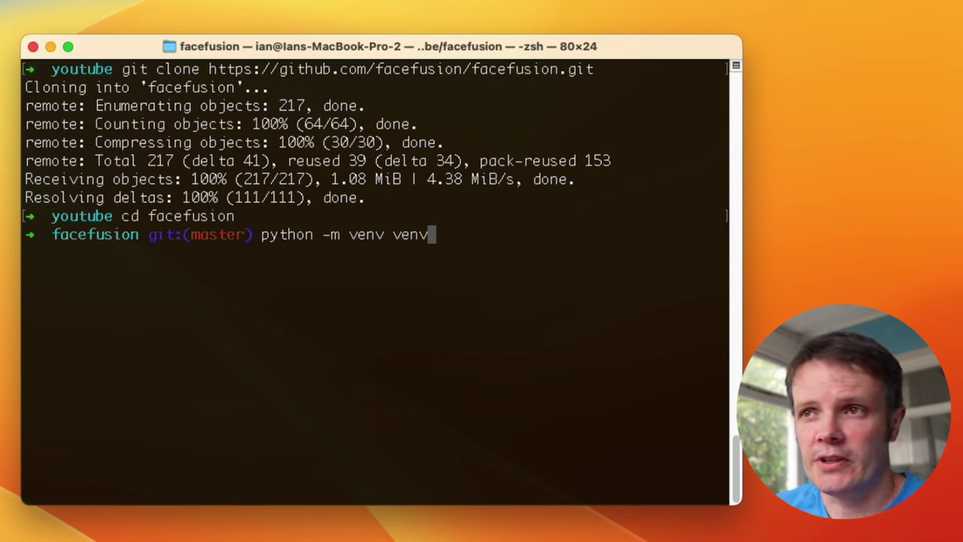
key("Return")
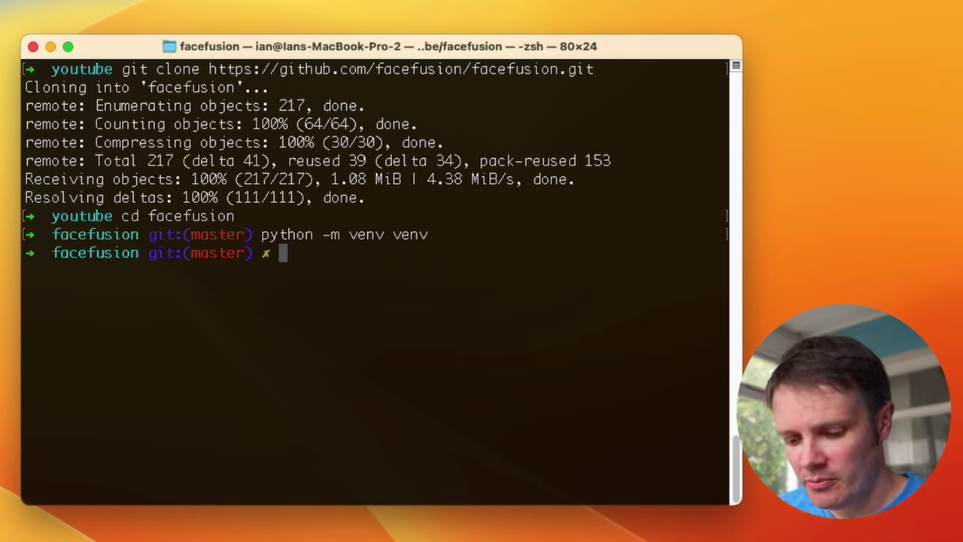
type("source ./venv/bin/activate")
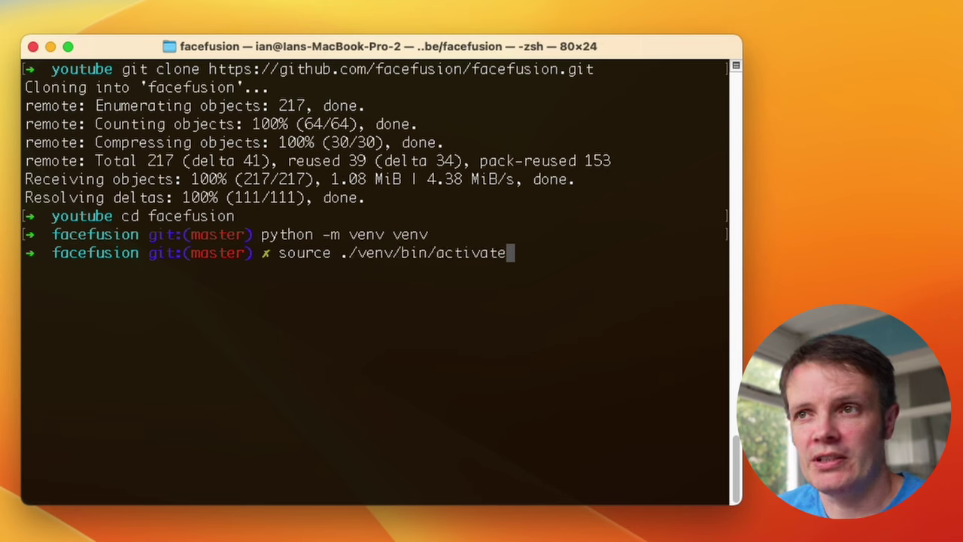
key("Return")
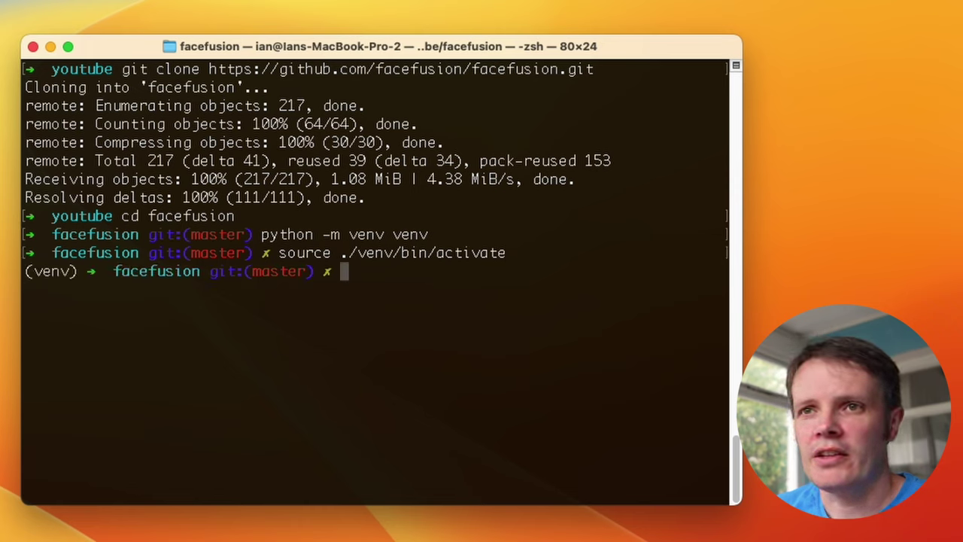
type("clear")
key("Return")
key("super+Tab")
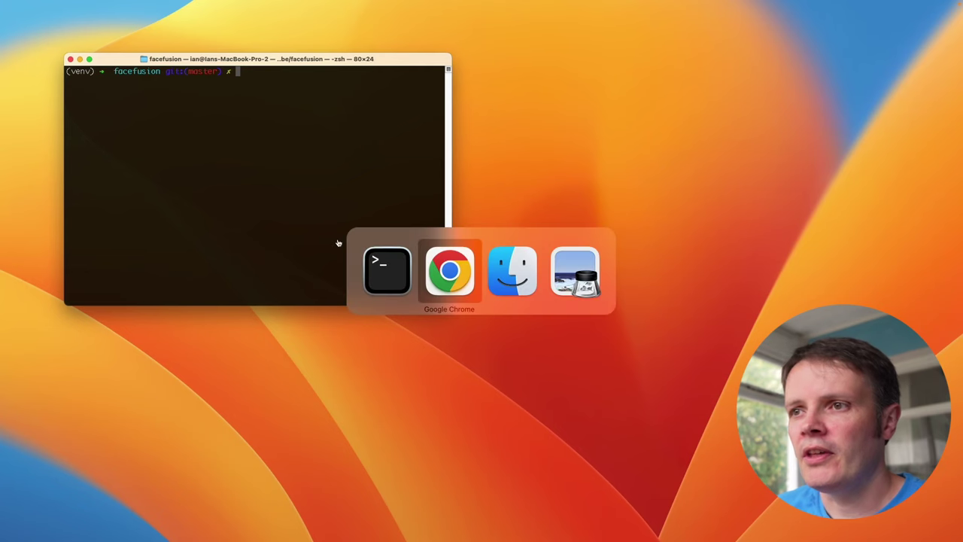
Open the docs' Acceleration page and copy the CoreML (Apple Silicon) install commands.
mouse_move(512, 537)
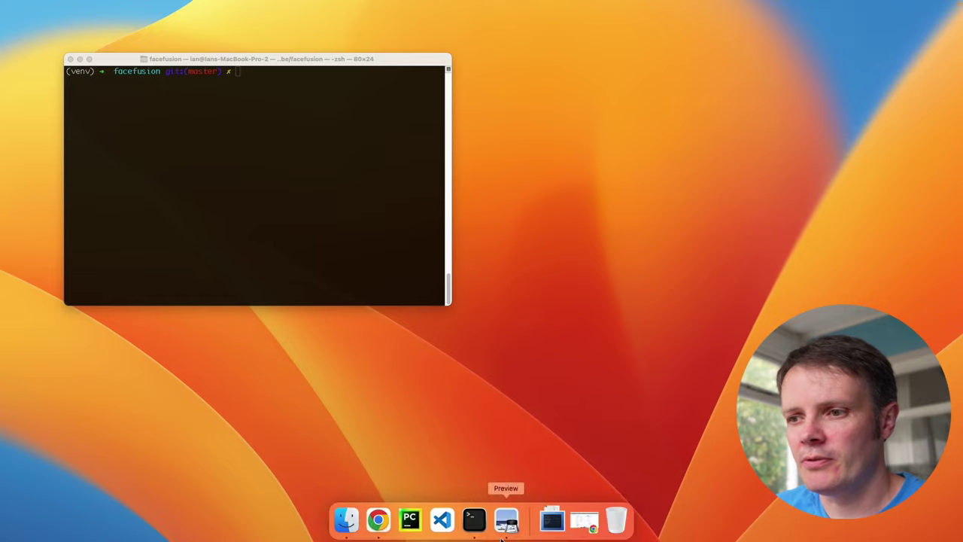
left_click(390, 519)
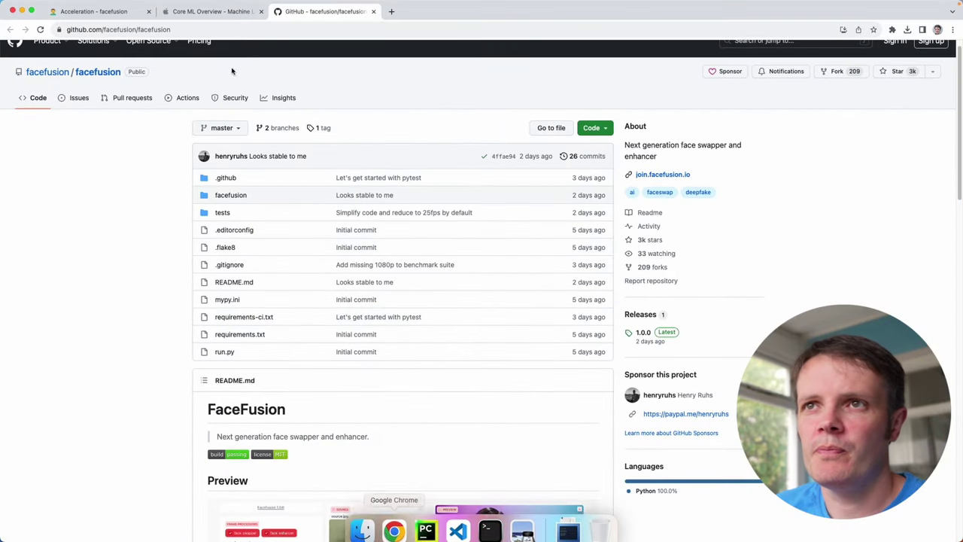
scroll(163, 305, "down", 10)
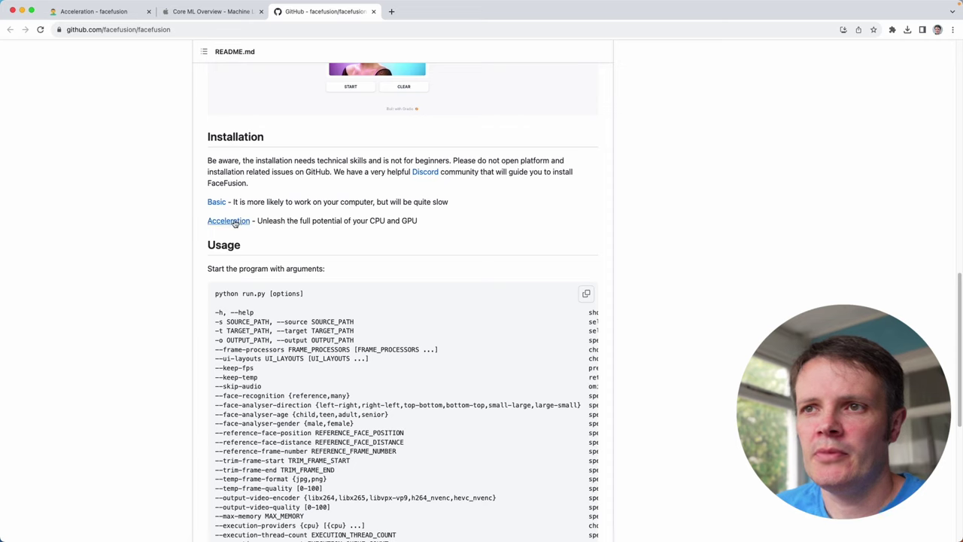
left_click_drag(259, 221, 419, 221)
left_click(309, 238)
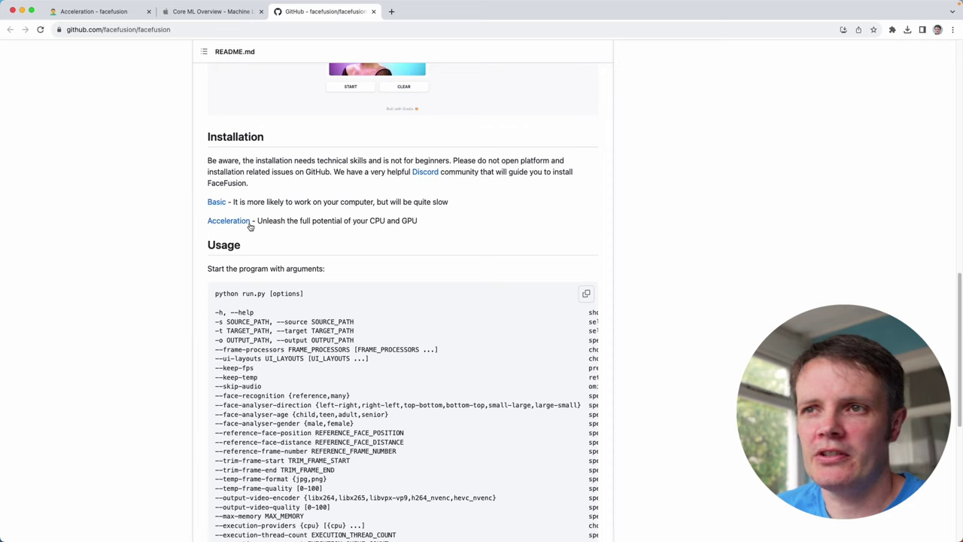
left_click(235, 221)
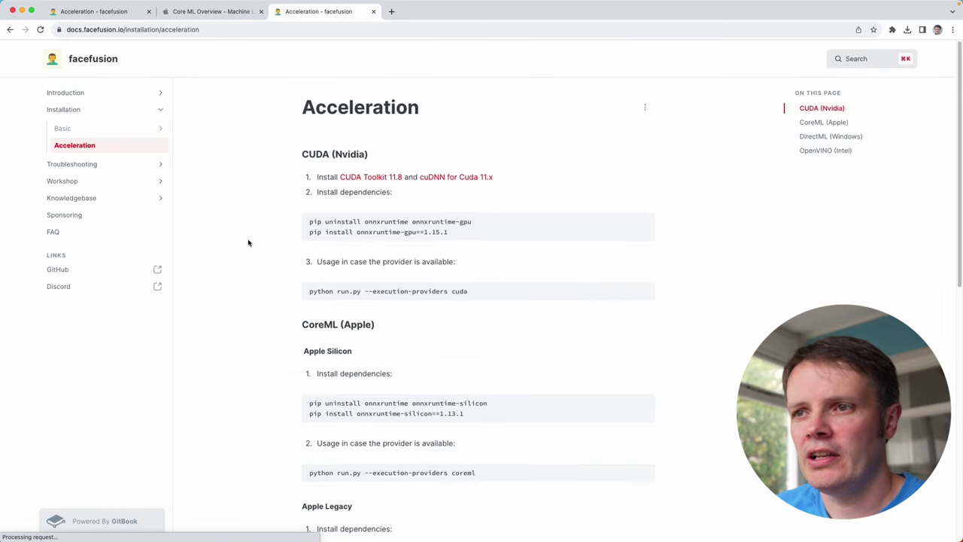
scroll(249, 242, "down", 3)
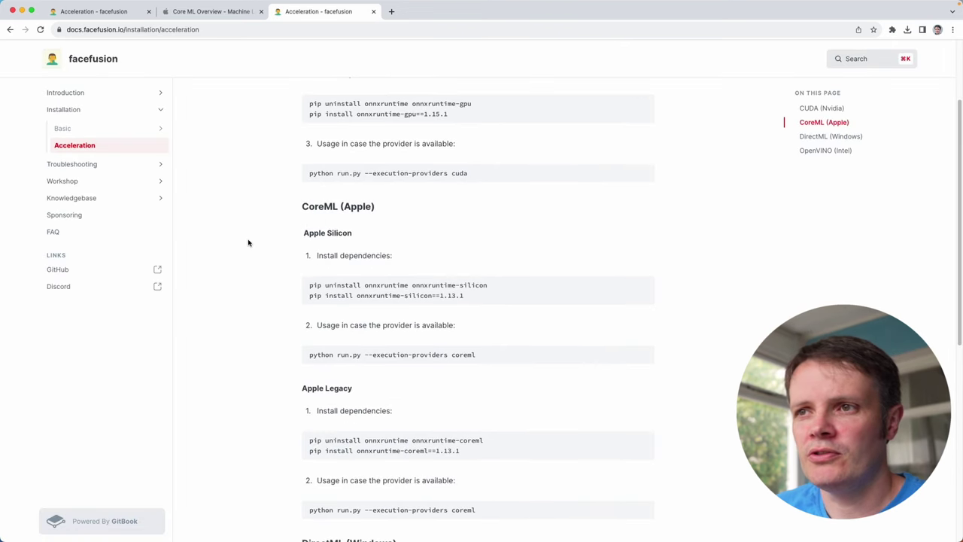
left_click(645, 285)
Run the pasted pip commands replacing onnxruntime with onnxruntime-silicon 1.13.1.
key("super+Tab")
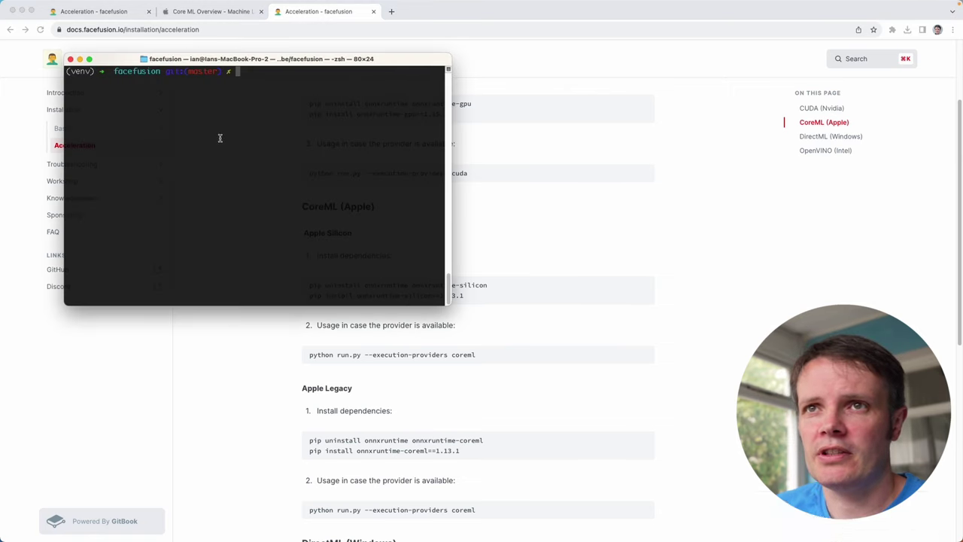
key("super+v")
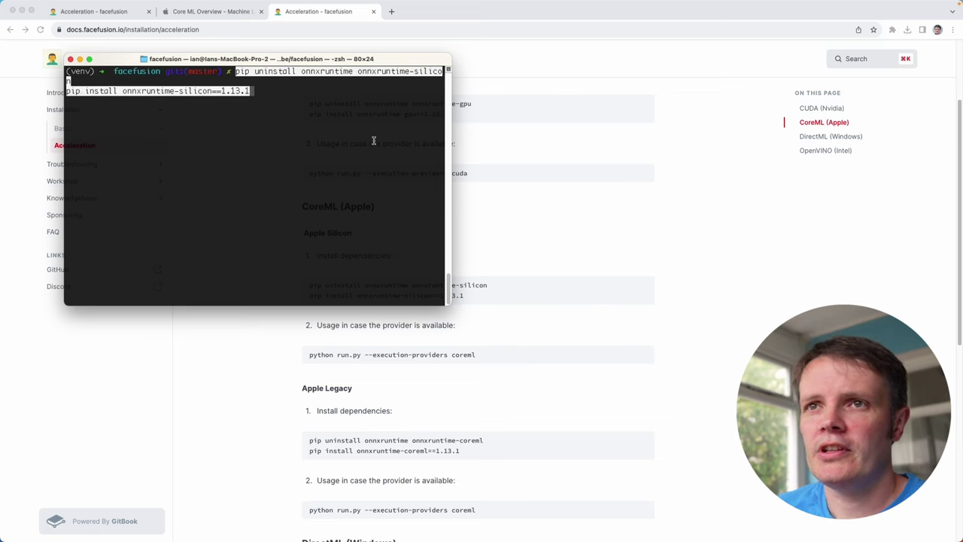
key("Return")
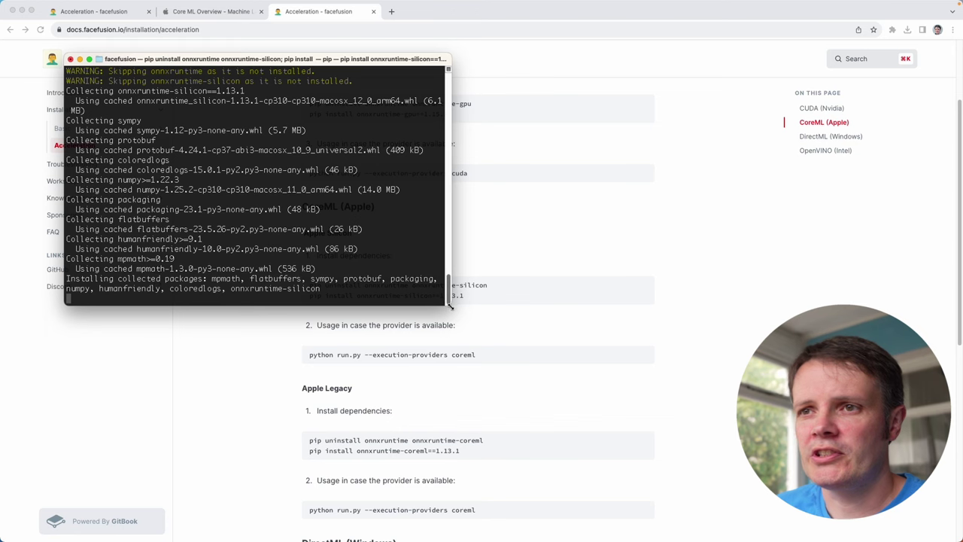
left_click_drag(451, 307, 542, 387)
left_click(369, 293)
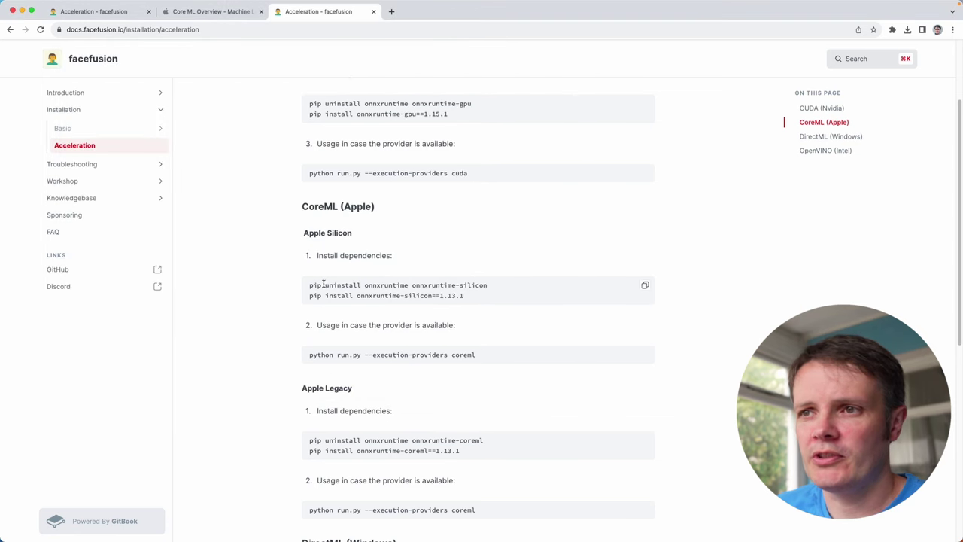
left_click_drag(327, 286, 427, 286)
key("super+Tab")
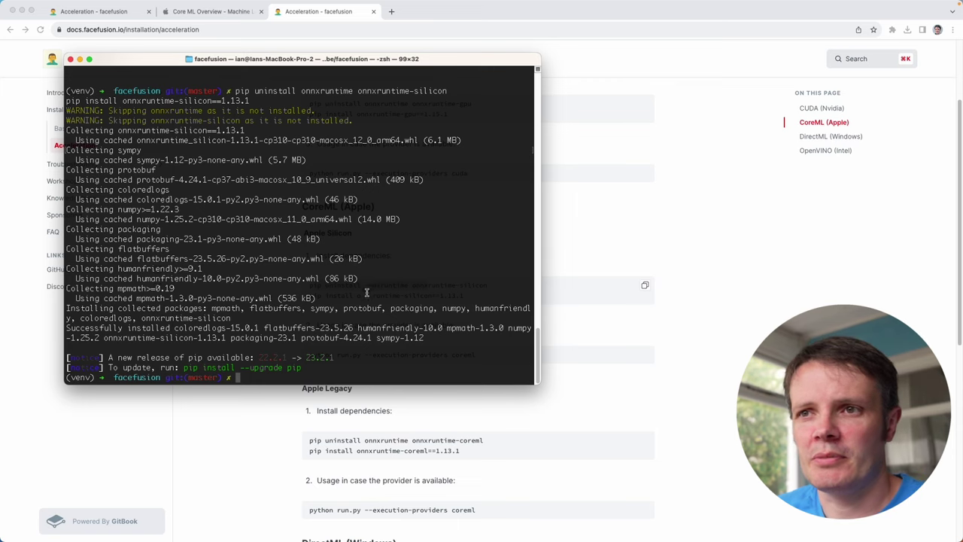
key("super+Tab")
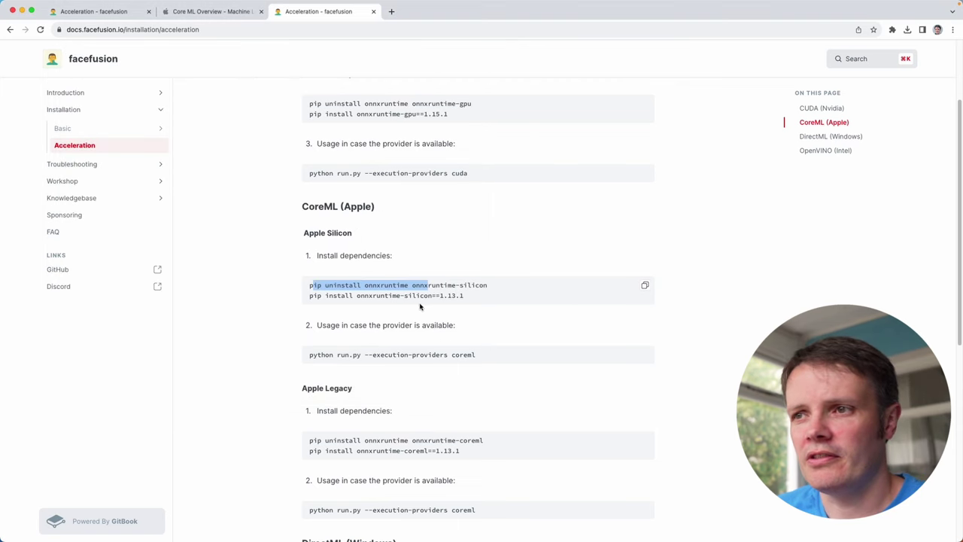
left_click(548, 334)
Run pip install -r requirements.txt in Terminal.
key("super+Tab")
type("pip install")
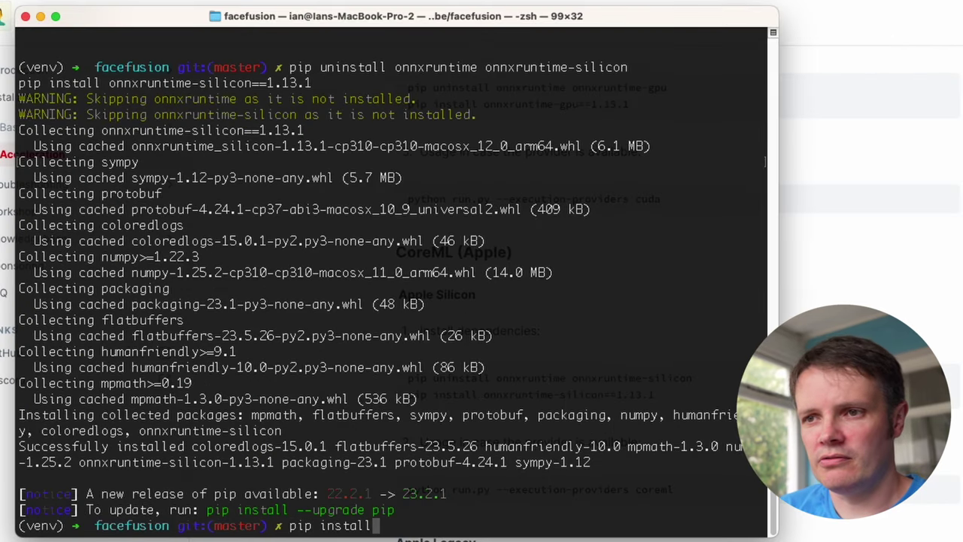
type(" -r requirements.txt")
key("Return")
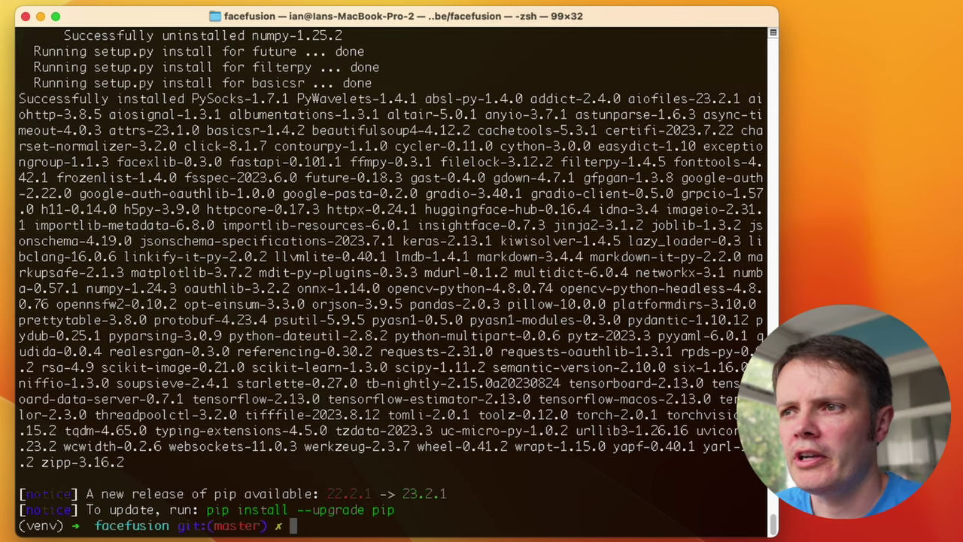
Highlight the Introduction page's Installation warning about needing technical skills, then return to Terminal.
key("super+Tab")
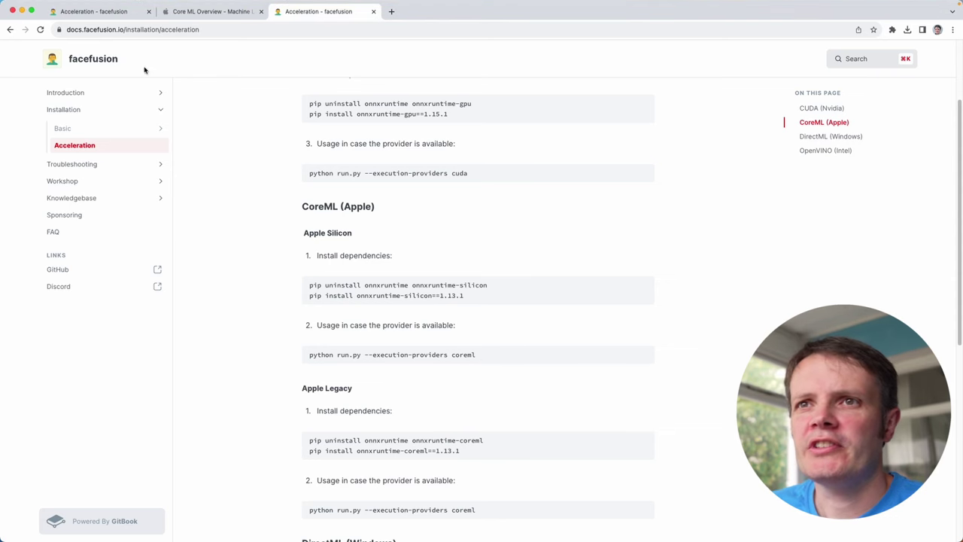
left_click(66, 95)
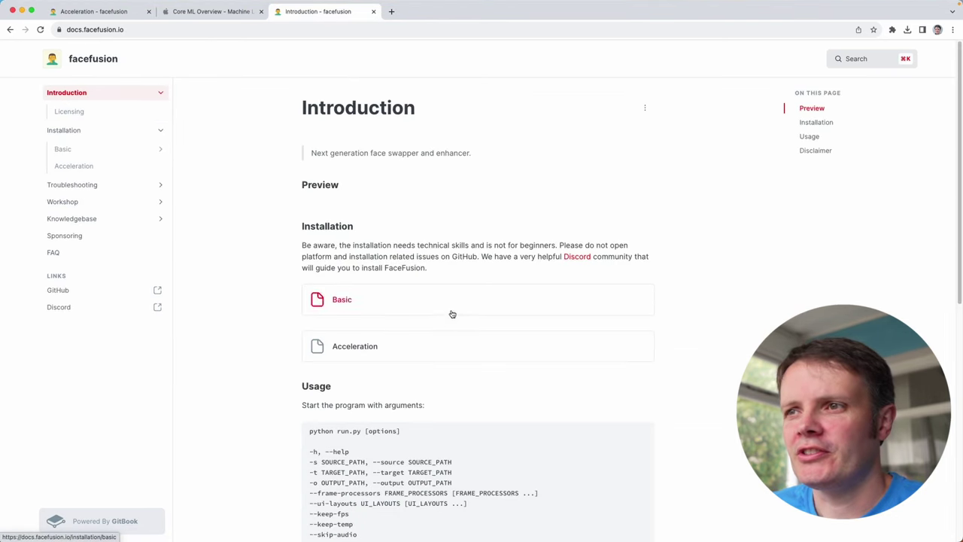
scroll(278, 296, "down", 5)
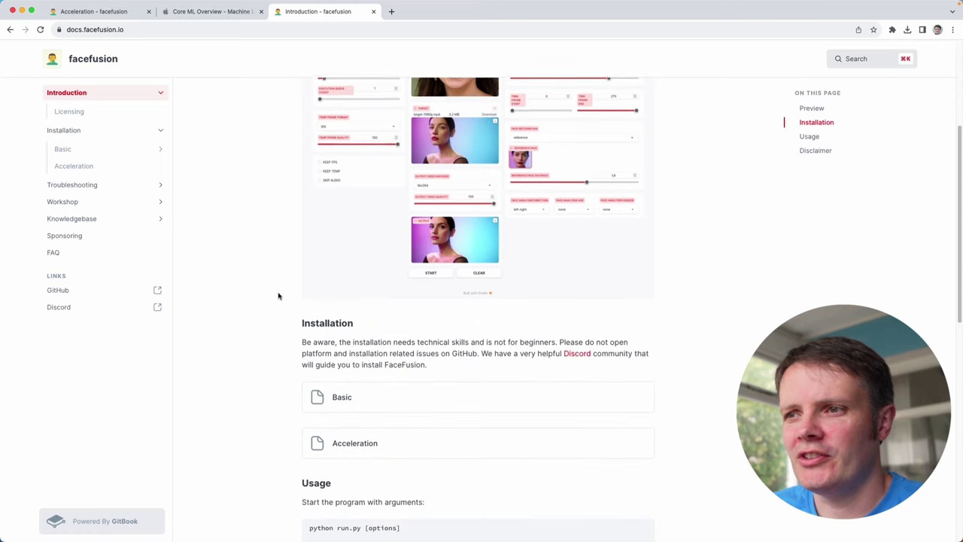
scroll(278, 296, "down", 2)
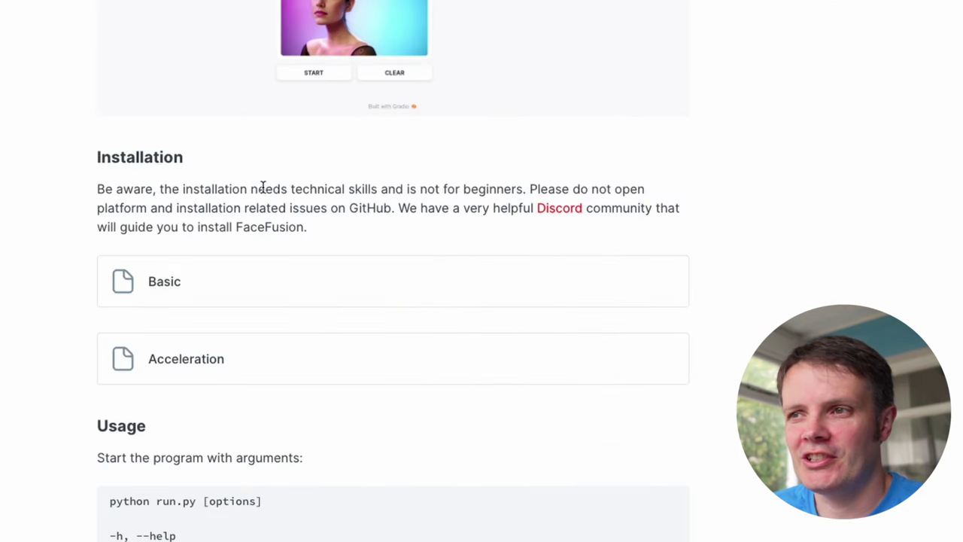
left_click_drag(253, 189, 449, 190)
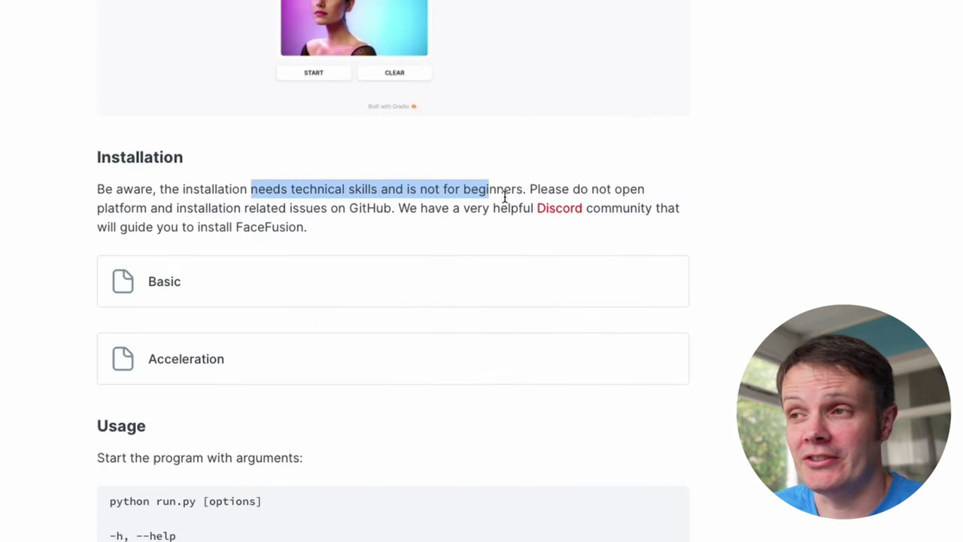
left_click_drag(523, 190, 93, 188)
key("super+Tab")
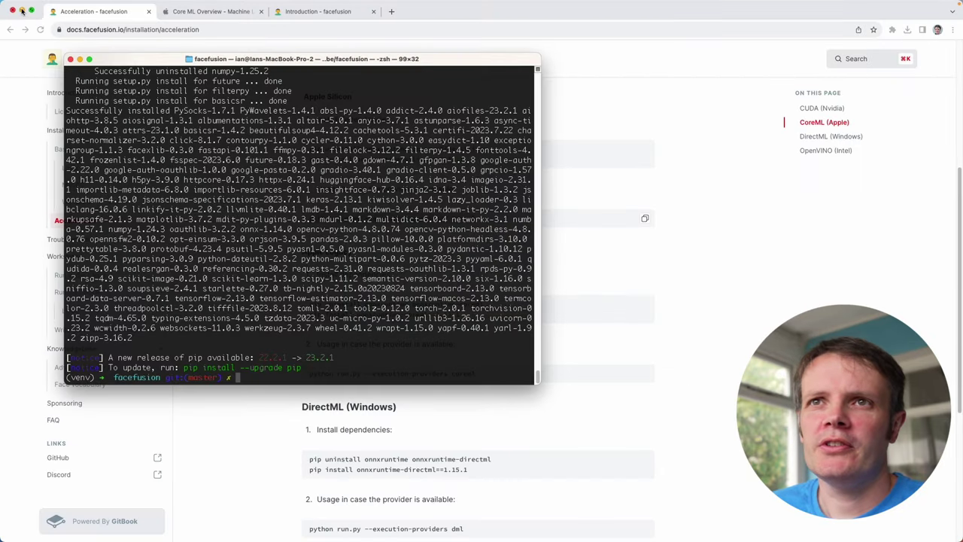
Run python run.py --execution-providers coreml to serve FaceFusion at 127.0.0.1:7860.
left_click(22, 11)
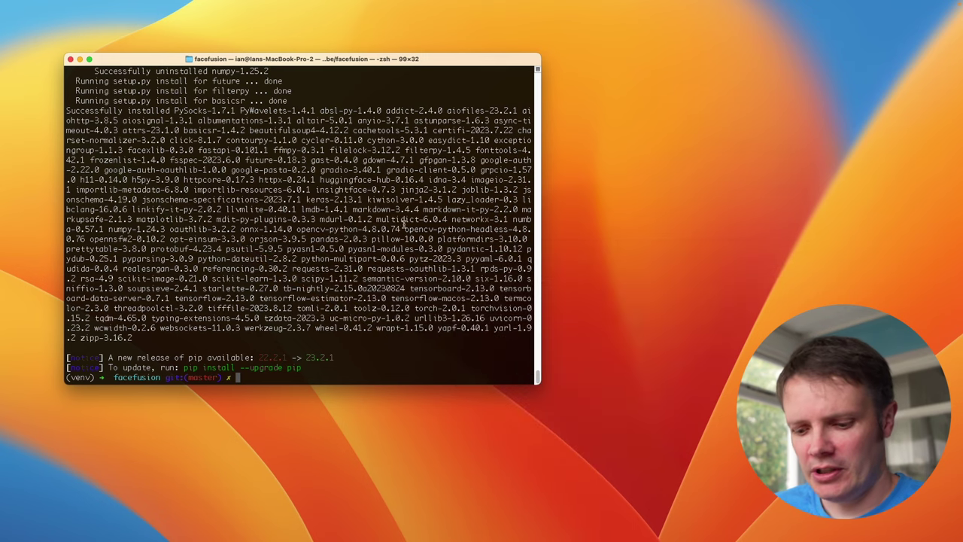
key("super+v")
key("Return")
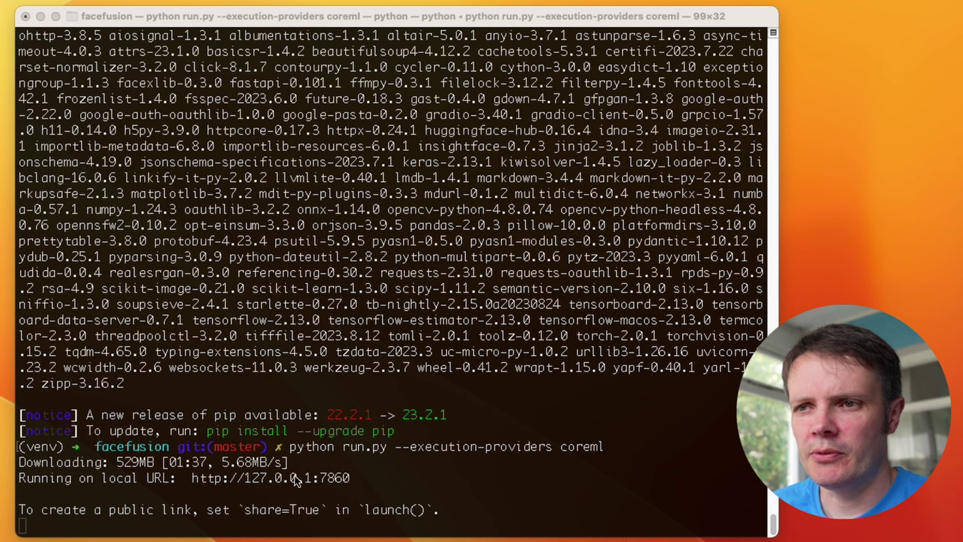
left_click(372, 475)
Open the FaceFusion web UI at 127.0.0.1:7860 and upload TestFootage.mov as source.
left_click(289, 479, "super")
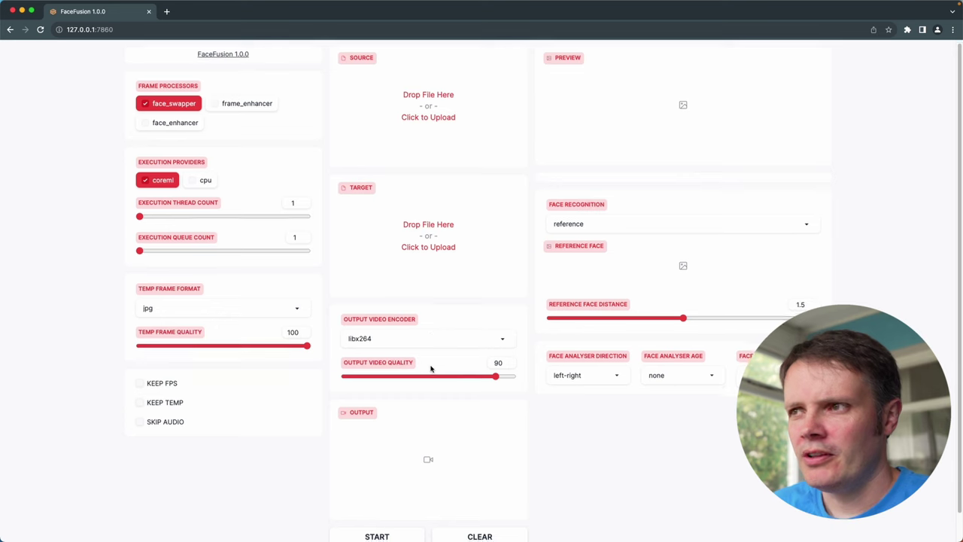
scroll(431, 368, "up", 1)
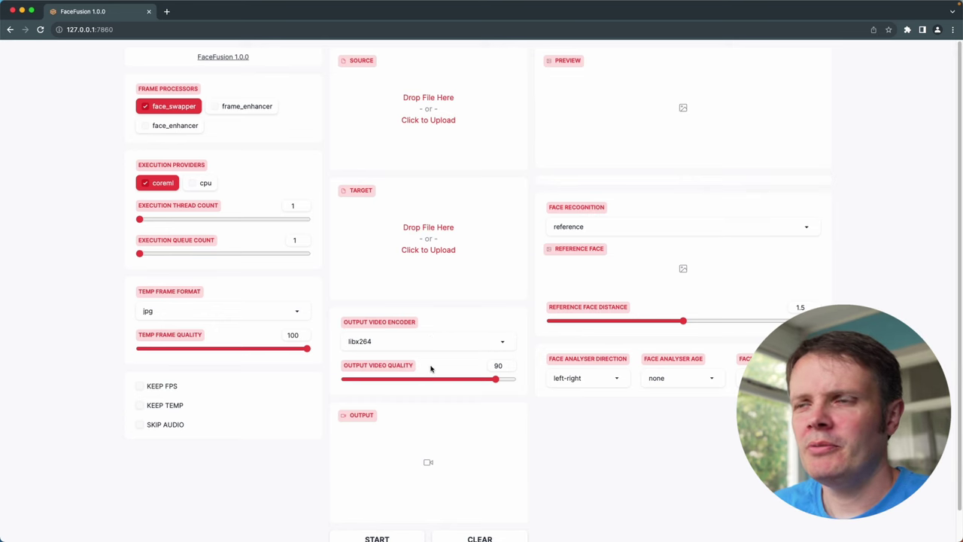
left_click(366, 234)
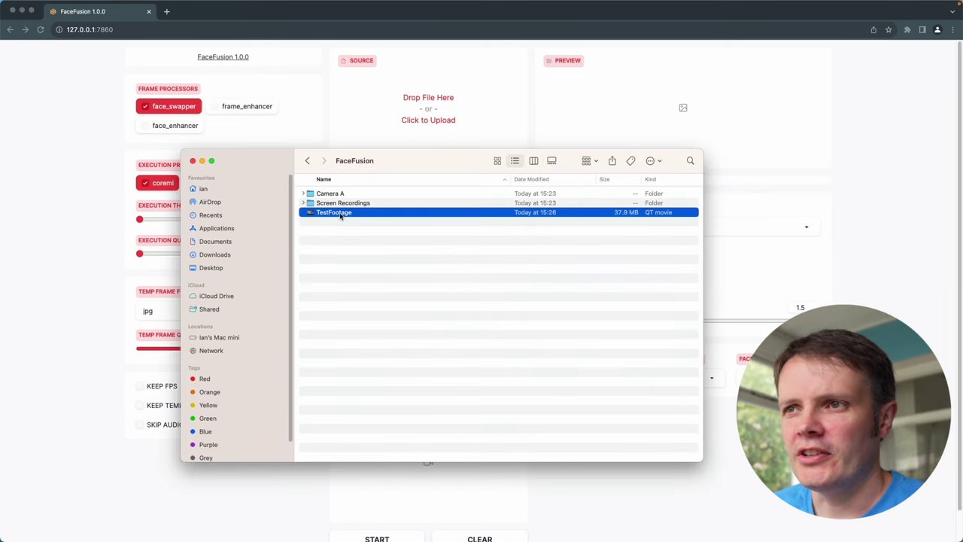
double_click(340, 215)
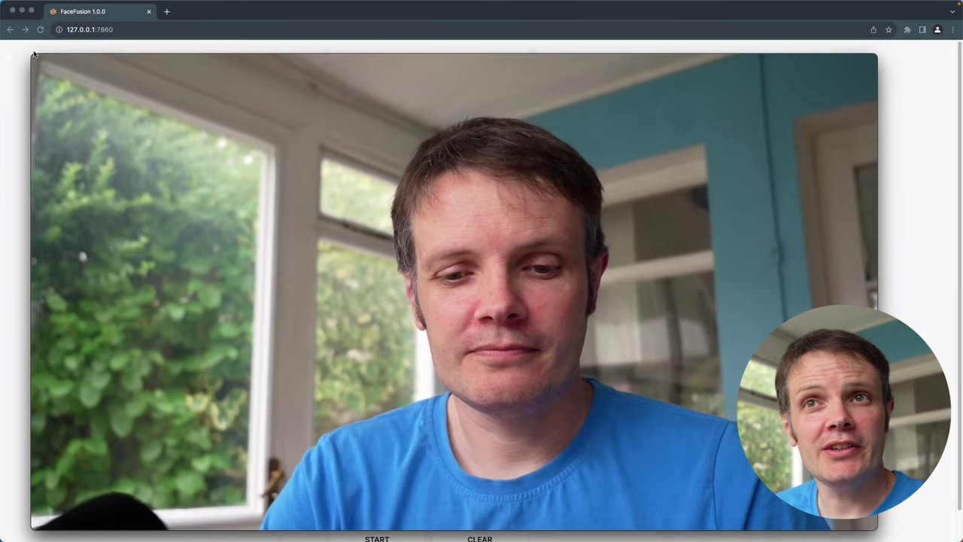
Scrub through TestFootage in the video player, close it, and reposition the cavill.jpg window.
mouse_move(35, 56)
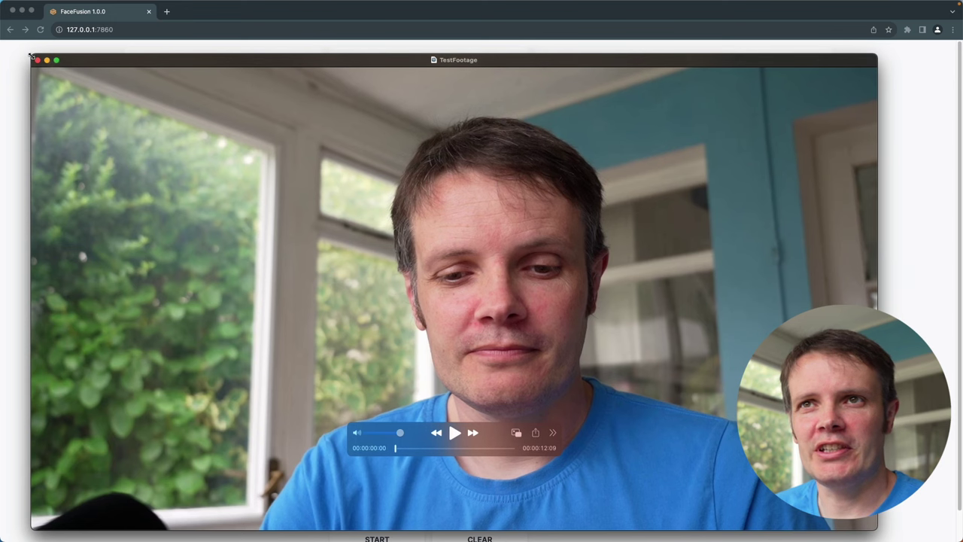
left_click_drag(33, 56, 204, 130)
left_click_drag(334, 158, 248, 86)
left_click_drag(396, 394, 517, 396)
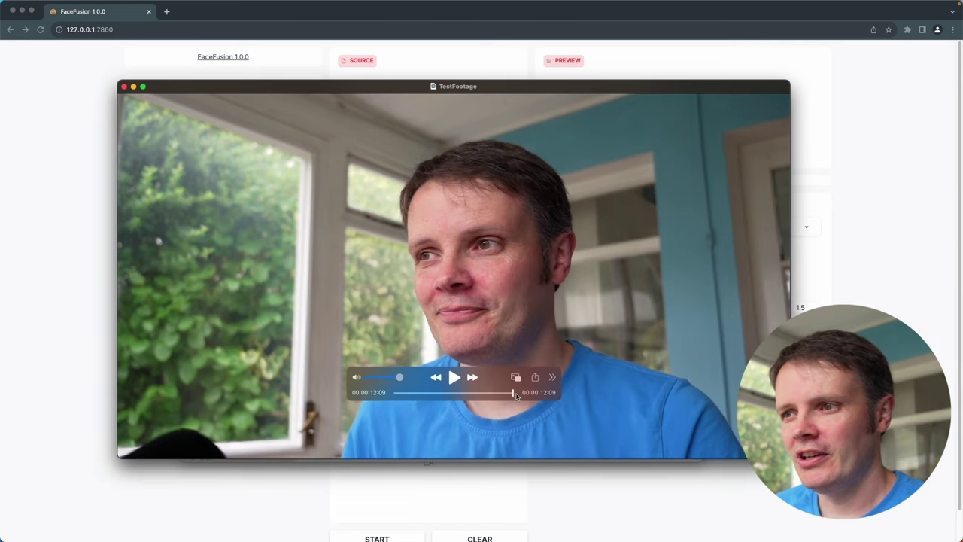
left_click(125, 86)
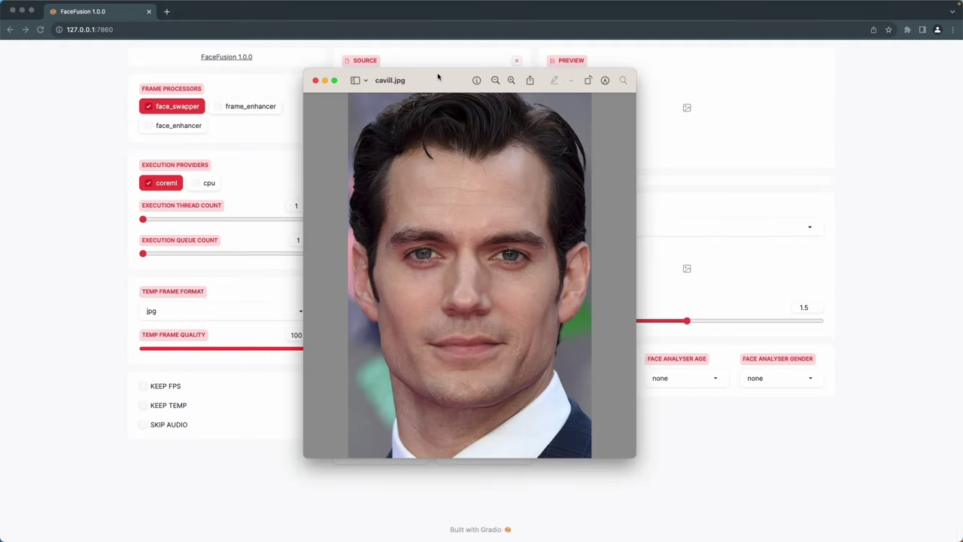
left_click_drag(434, 81, 726, 100)
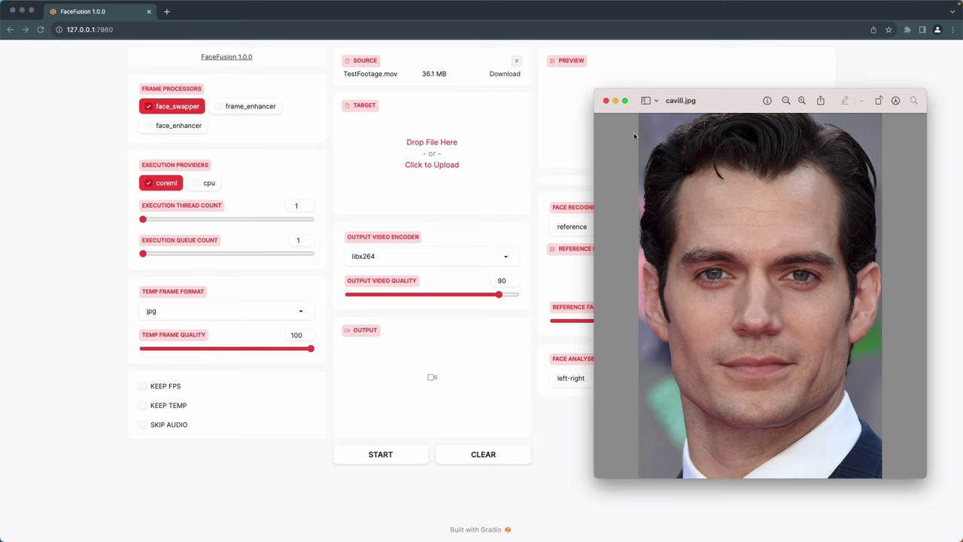
Drag cavill.jpg from the youtube folder onto FaceFusion's Source drop zone.
left_click(607, 101)
key("super+Tab")
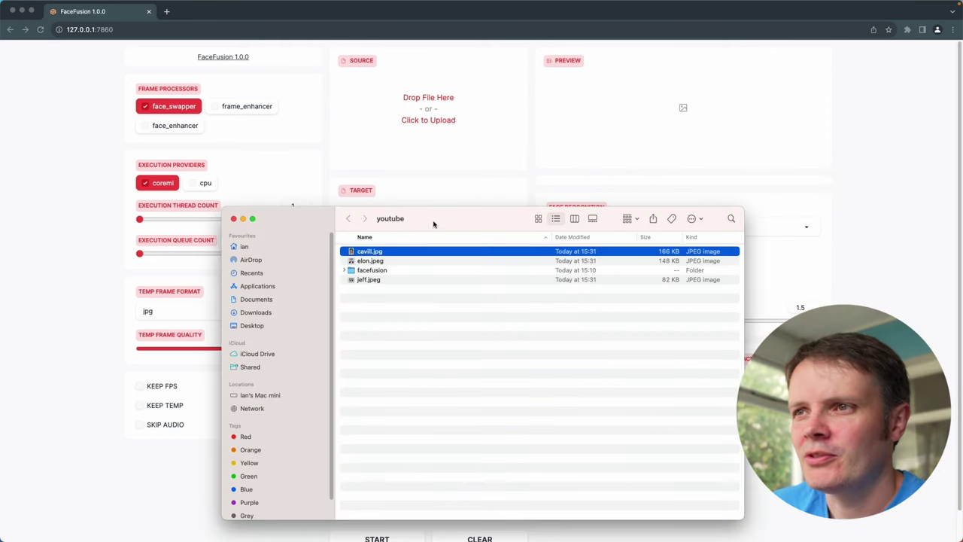
left_click_drag(434, 223, 518, 325)
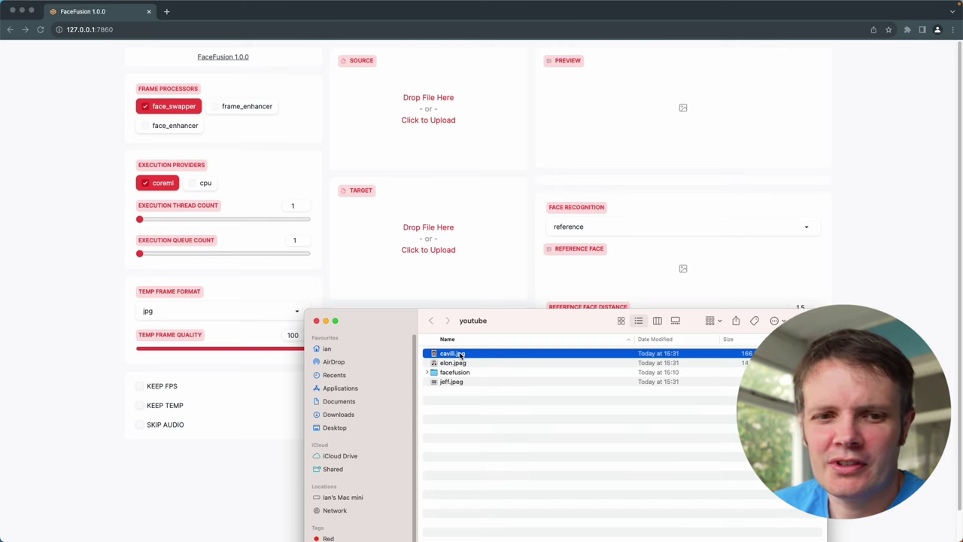
left_click_drag(462, 354, 443, 115)
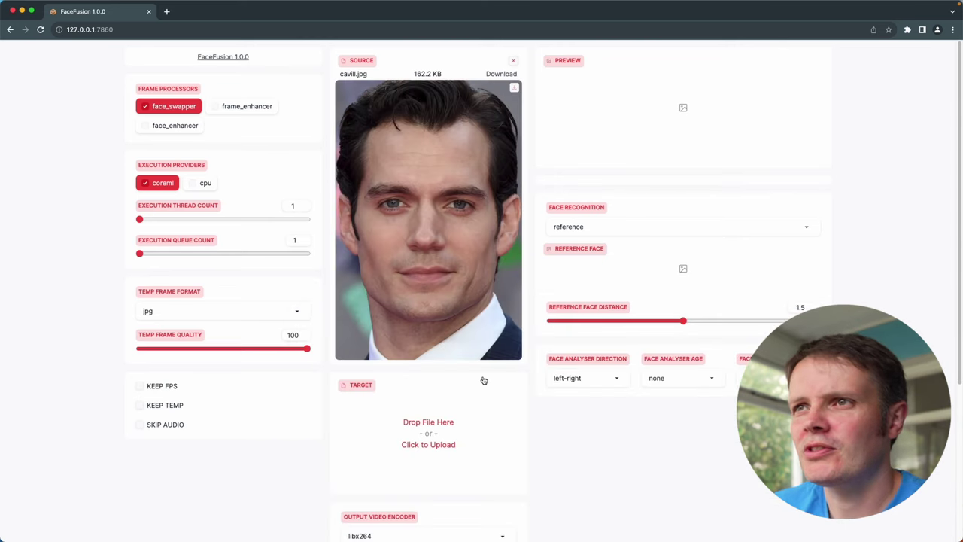
Center the TestFootage video window, then close it.
key("super+Tab")
key("super+Tab")
left_click_drag(613, 374, 349, 203)
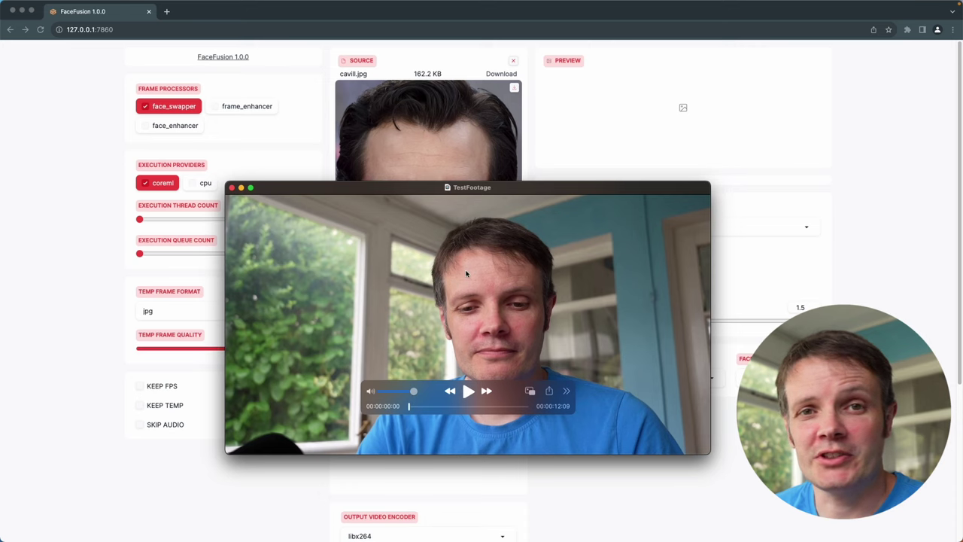
left_click(233, 188)
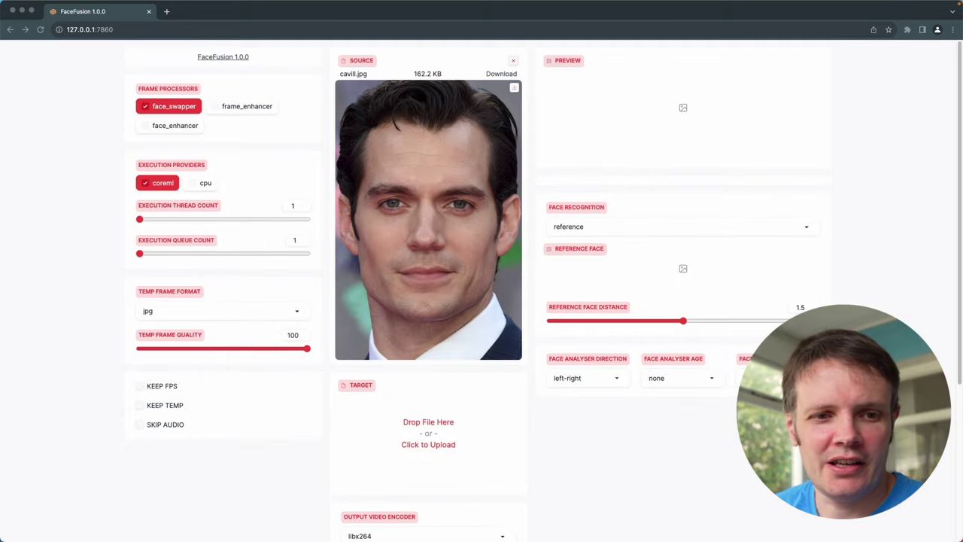
Load TestFootage.mov as the target video and scrub the preview to later frames of the Cavill swap.
left_click_drag(306, 496, 449, 435)
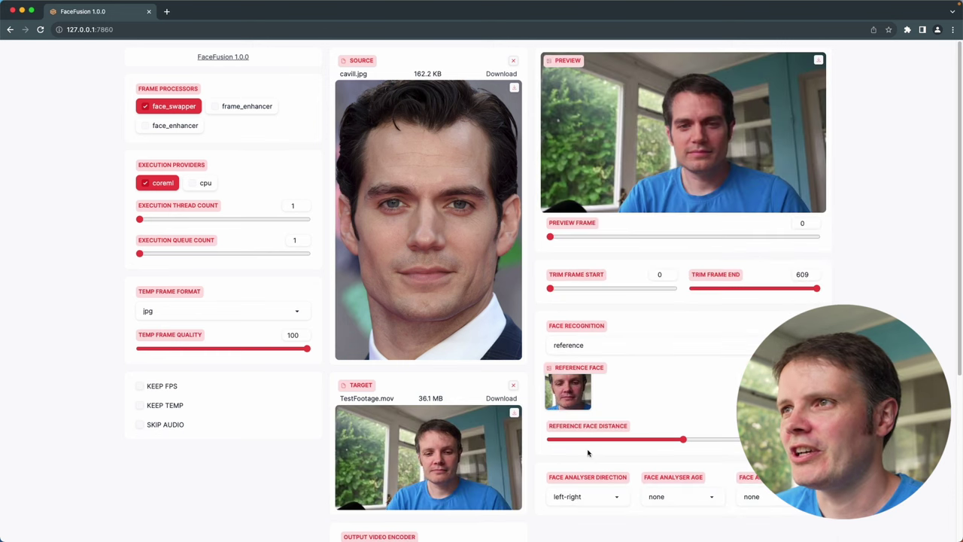
left_click(610, 237)
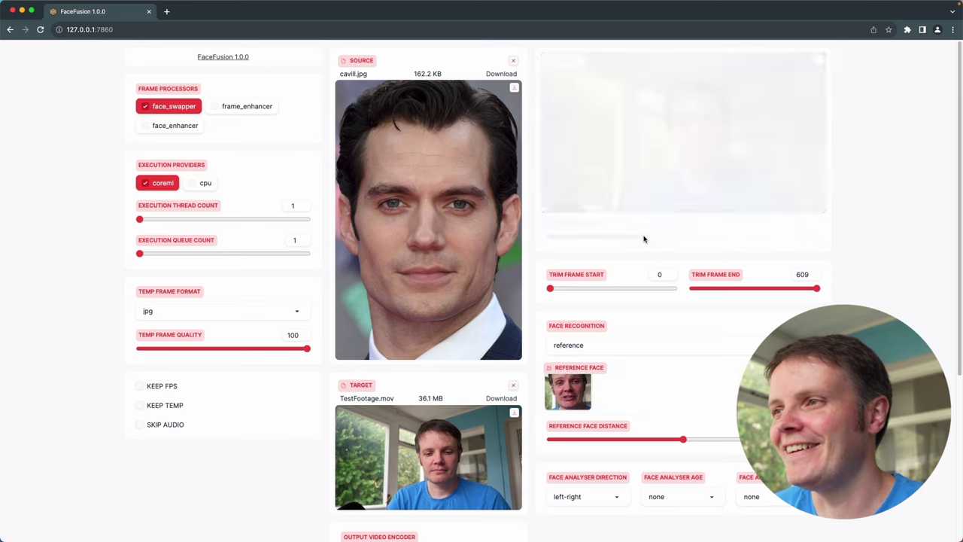
left_click_drag(645, 238, 687, 238)
left_click(700, 237)
scroll(544, 290, "down", 3)
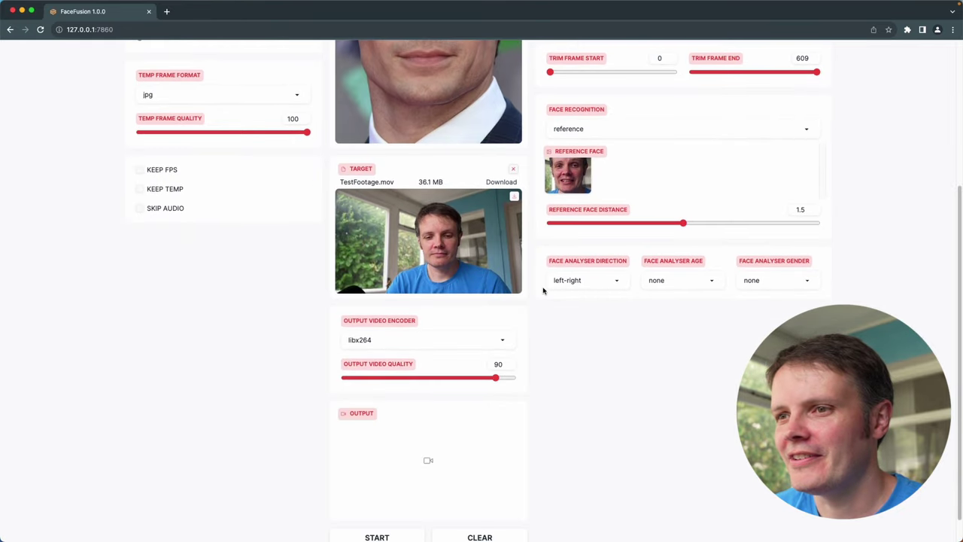
scroll(543, 290, "down", 1)
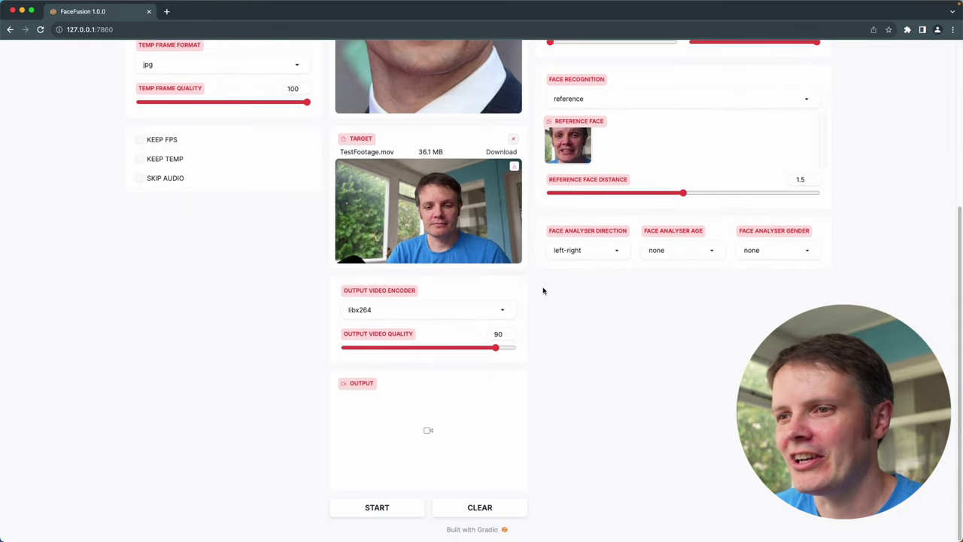
Render the Cavill face-swap video and download it as cavill-TestFootage.mp4.
left_click(375, 507)
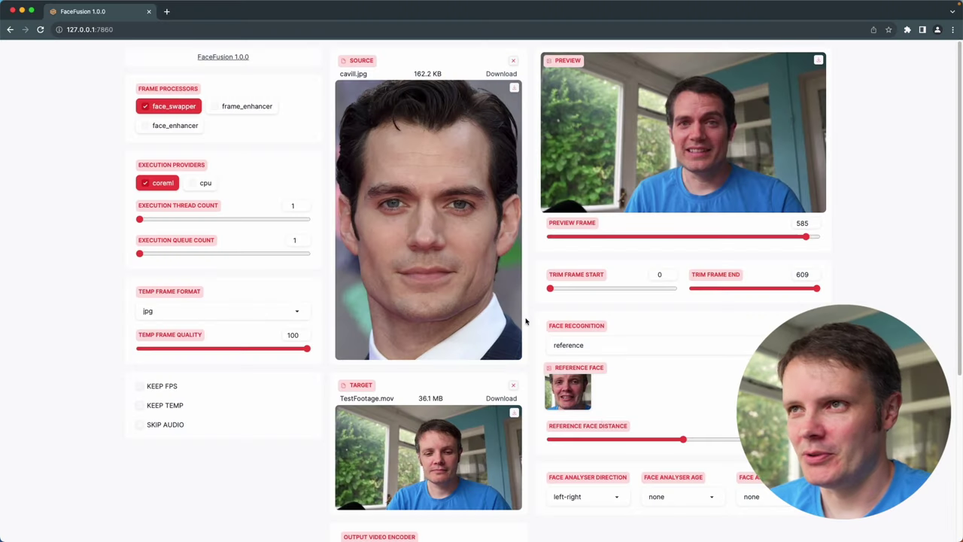
scroll(533, 320, "down", 5)
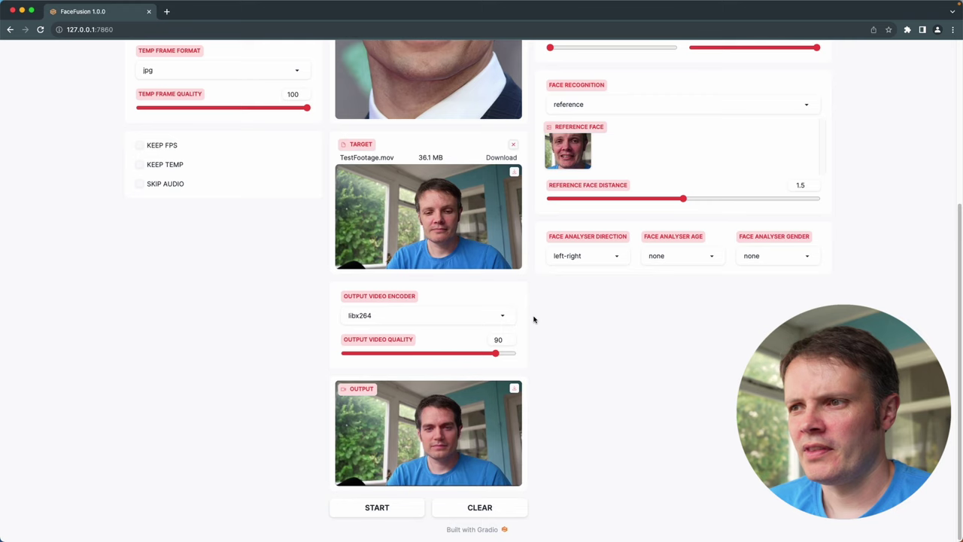
mouse_move(353, 473)
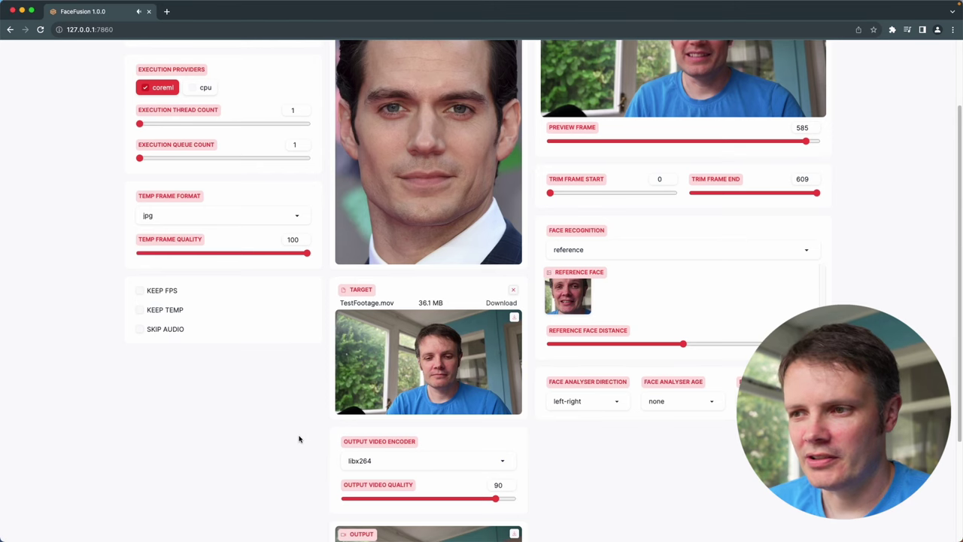
scroll(299, 438, "down", 2)
left_click(514, 471)
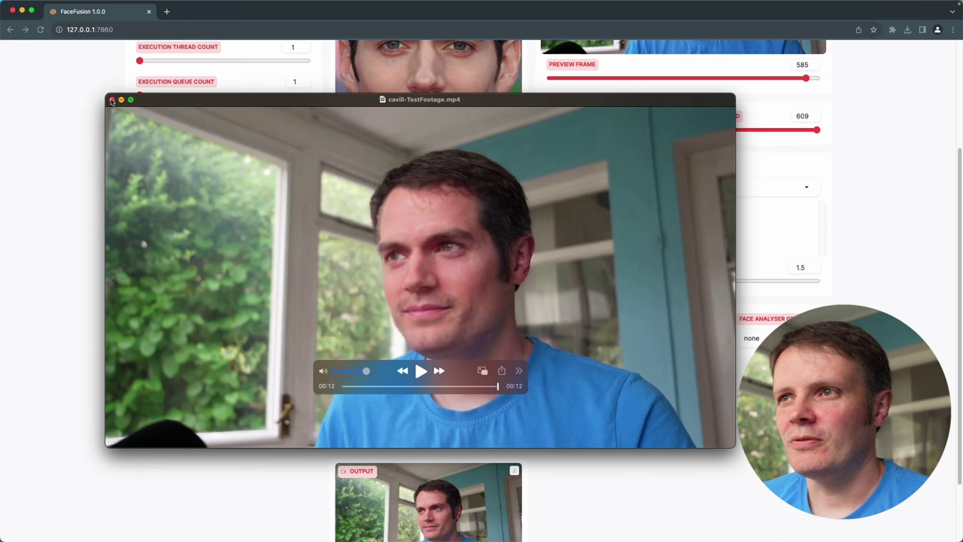
Close QuickTime Player after watching the cavill-TestFootage.mp4 swap result.
left_click(112, 100)
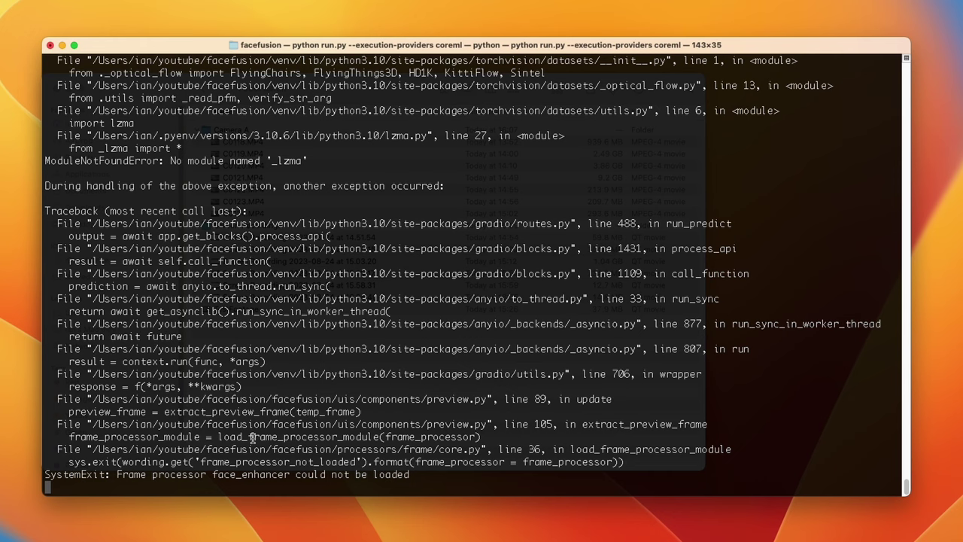
Switch from Terminal back to the FaceFusion page in Chrome with Cmd+Tab.
key("super+Tab")
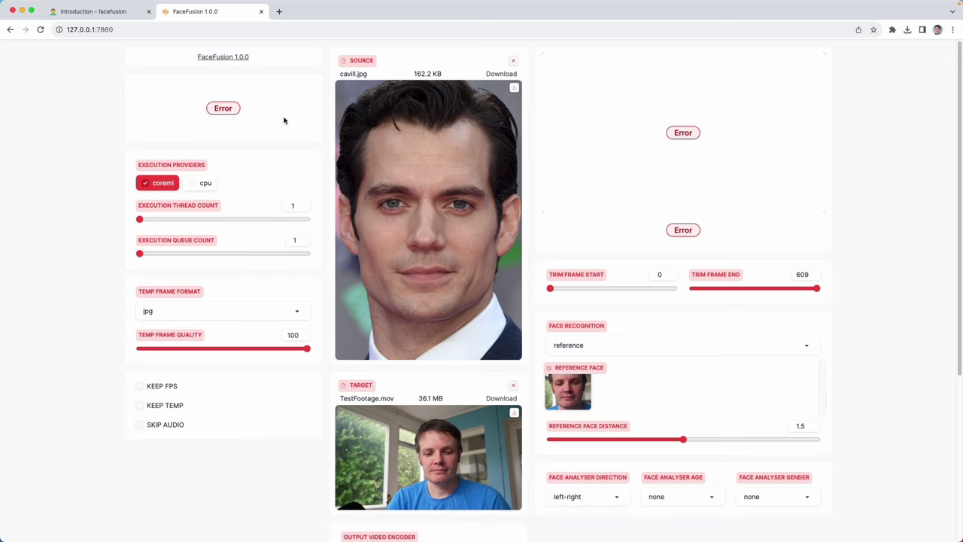
Reload FaceFusion, enable face_enhancer, and replace the cavill.jpg source with elon.jpeg.
left_click(41, 30)
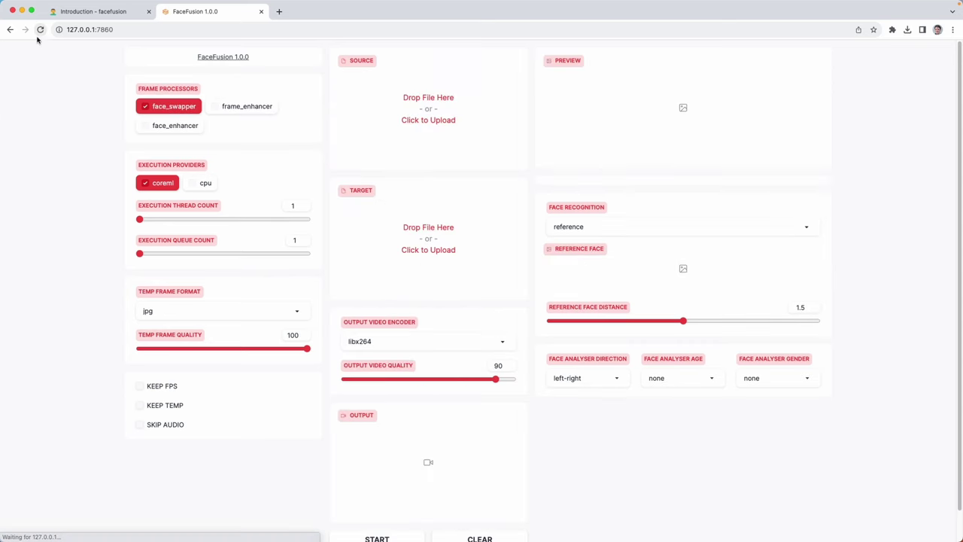
left_click(173, 131)
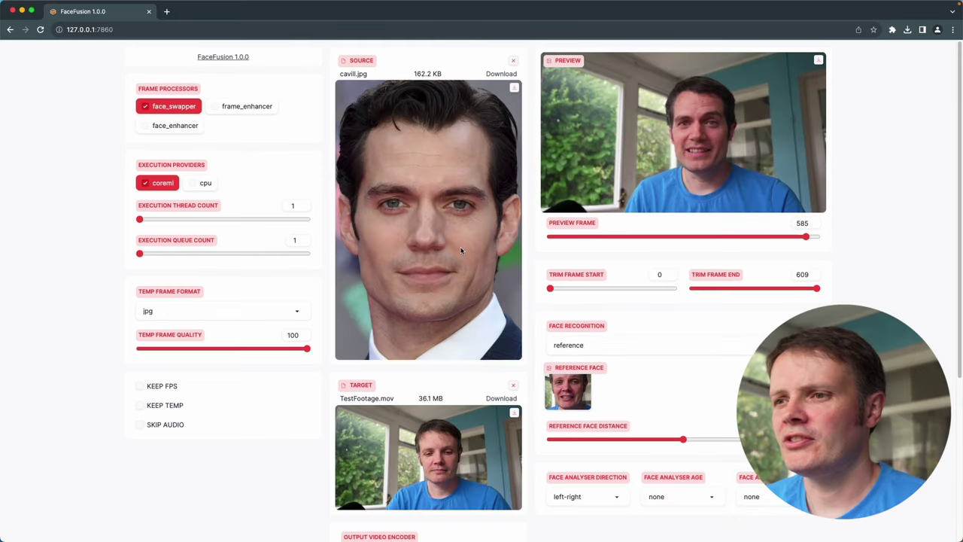
left_click(514, 60)
left_click(421, 109)
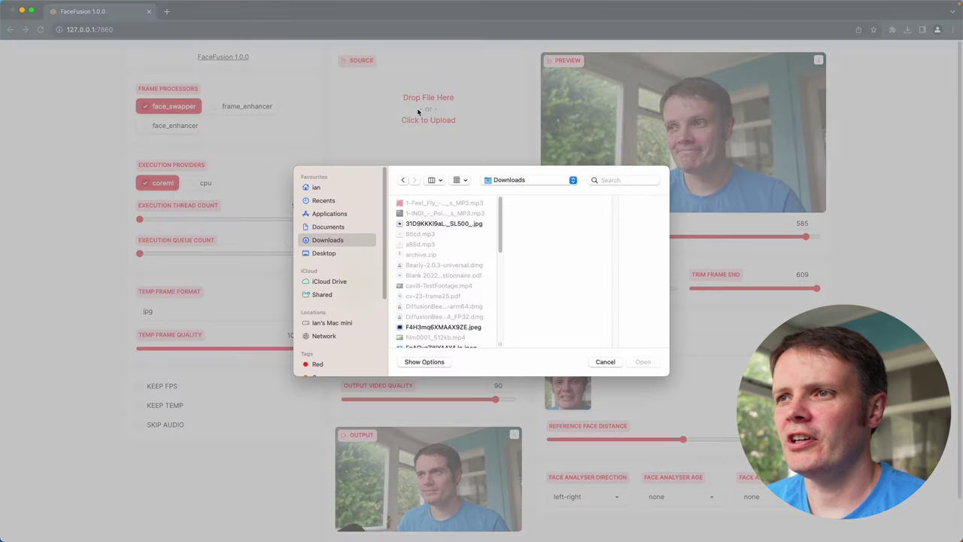
left_click(464, 213)
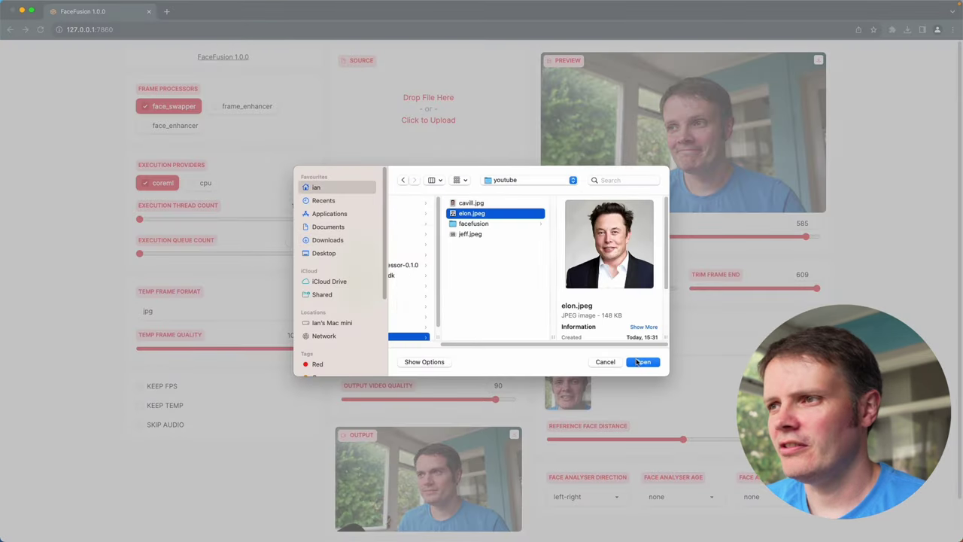
left_click(643, 362)
scroll(297, 420, "down", 2)
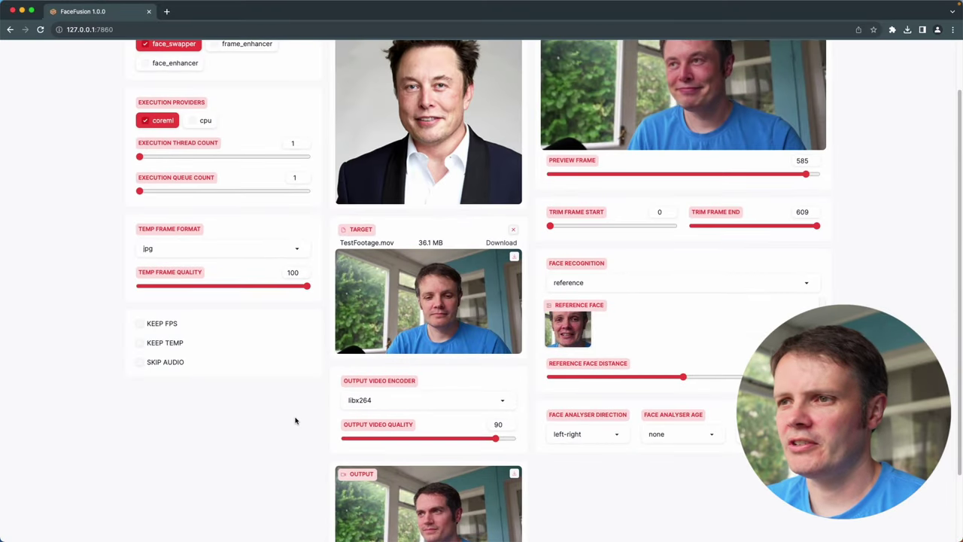
scroll(305, 425, "up", 2)
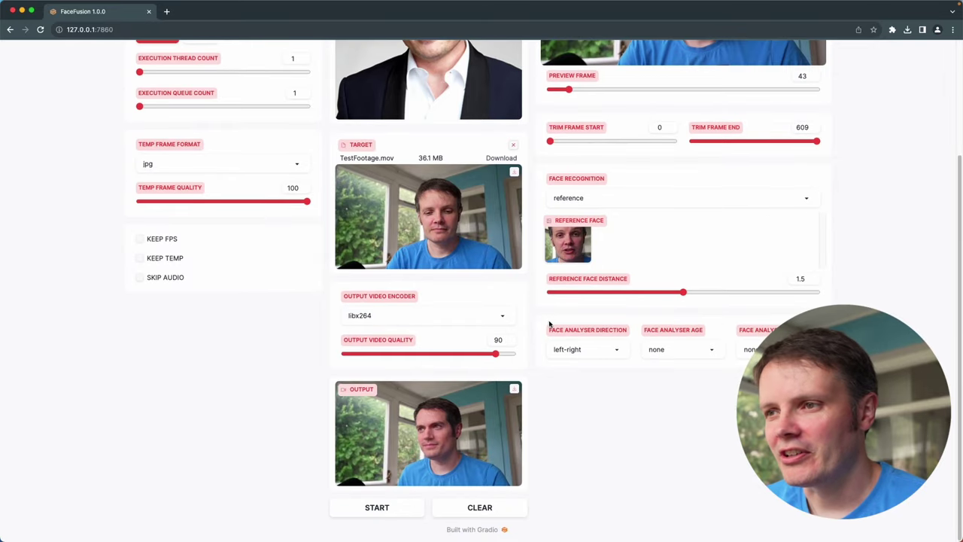
Set Output Video Quality to 95 for the Elon swap render.
left_click_drag(497, 356, 503, 357)
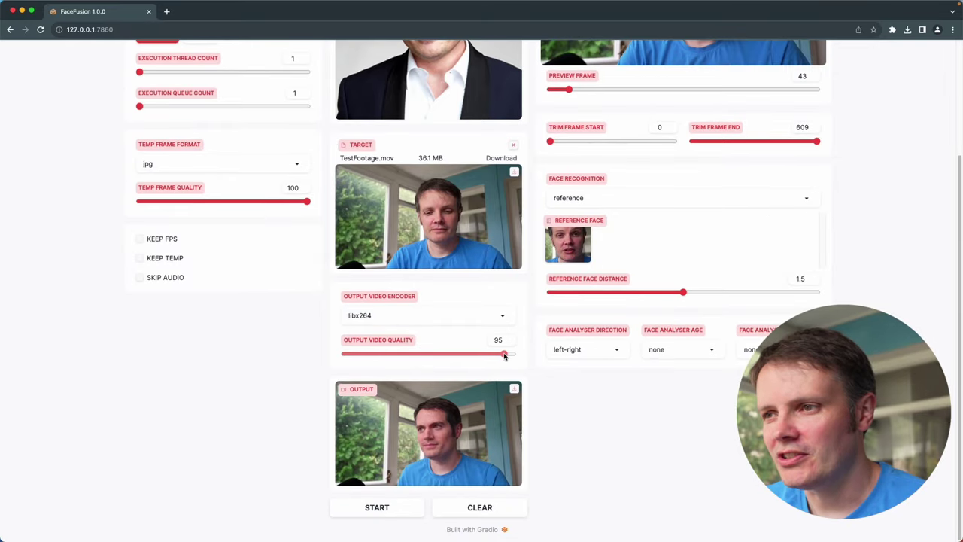
scroll(310, 392, "up", 5)
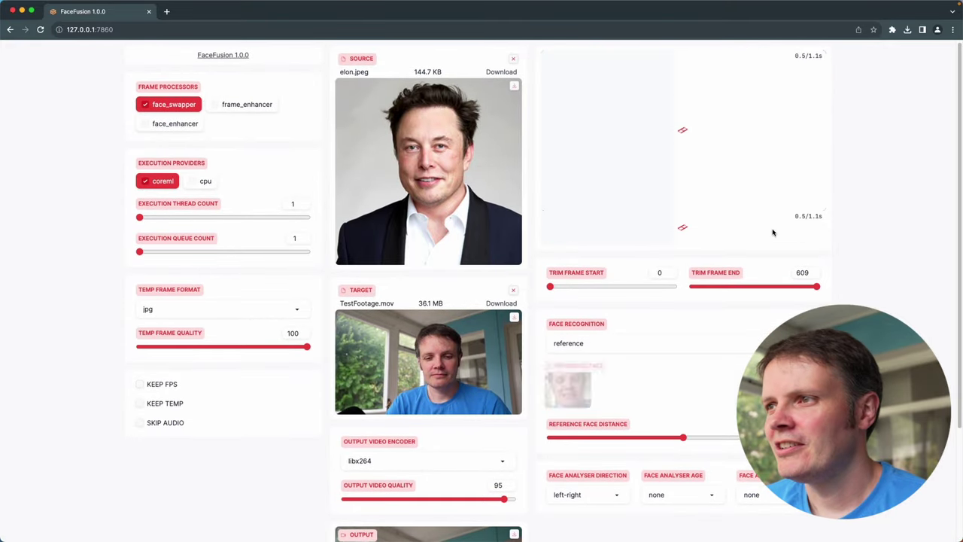
scroll(308, 404, "down", 3)
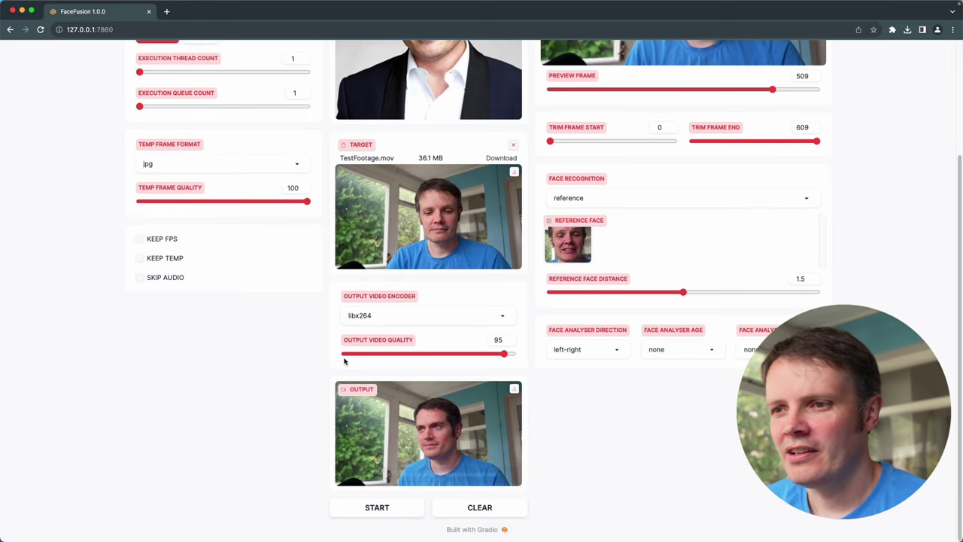
Render the Elon swap, download elon-TestFootage.mp4, and bring the docs.facefusion.io window forward.
left_click(367, 509)
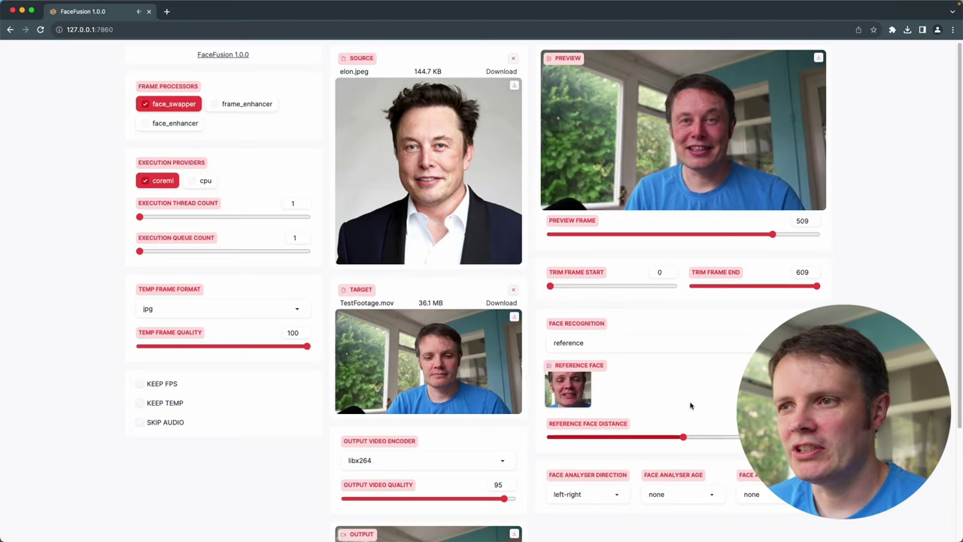
mouse_move(366, 346)
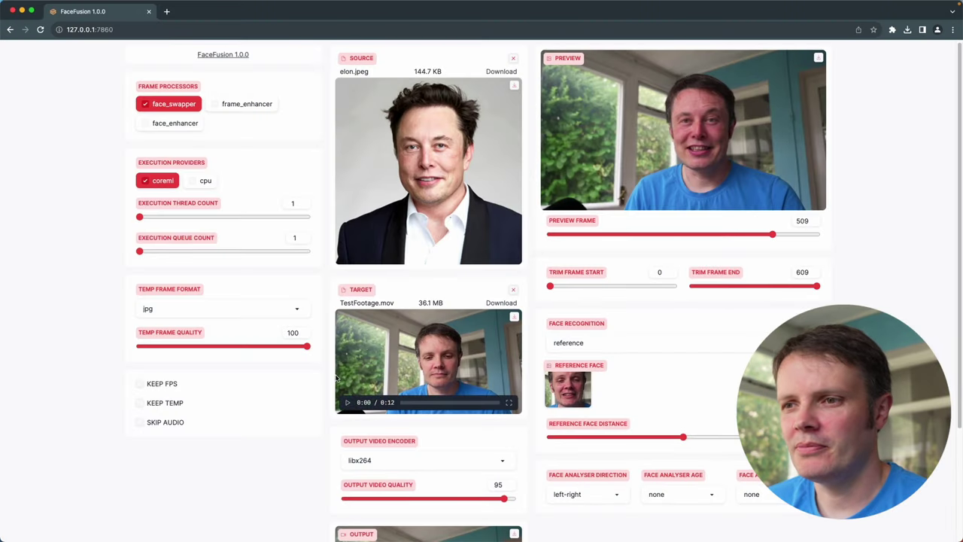
scroll(331, 380, "down", 4)
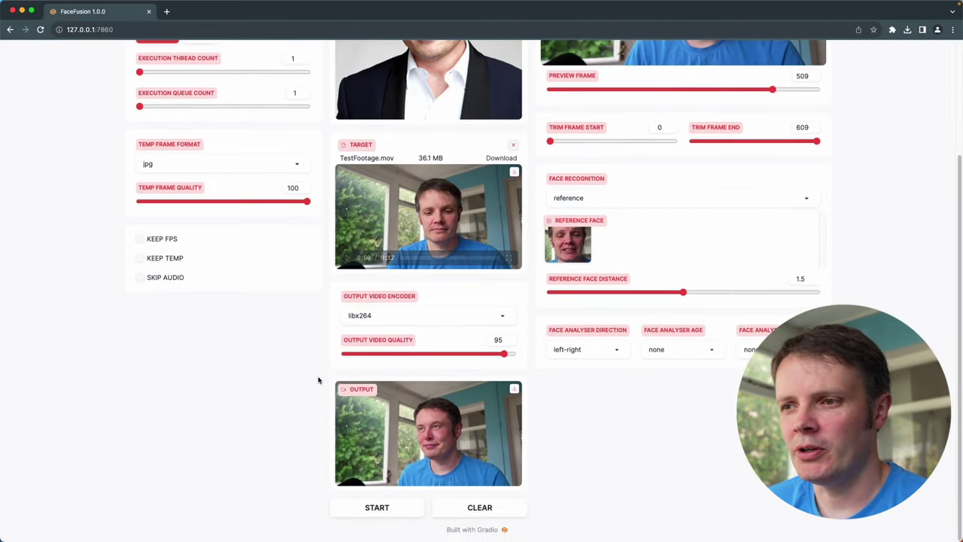
left_click(514, 390)
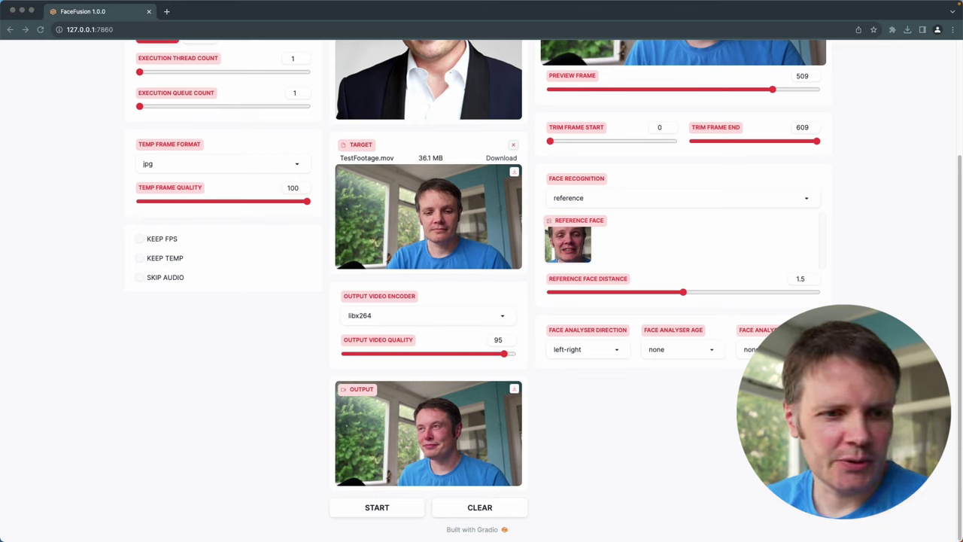
left_click_drag(0, 34, 525, 28)
Maximize the docs FAQ and highlight the insightface answer about withheld 256 and 512 models.
left_click(58, 267)
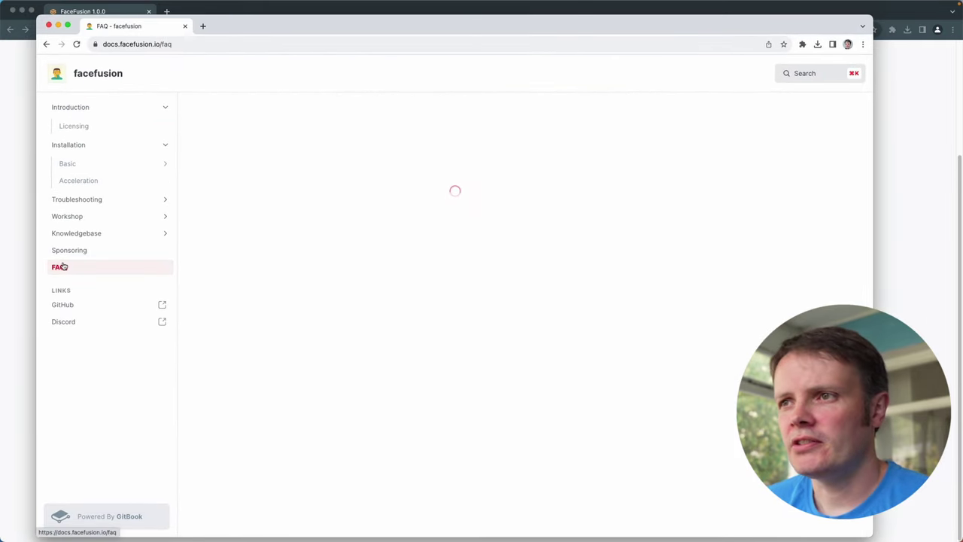
double_click(430, 28)
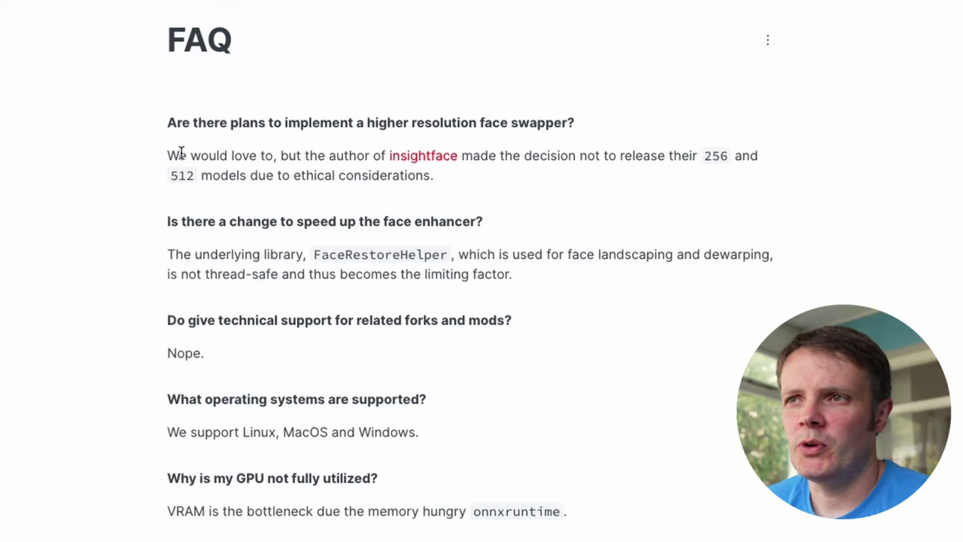
right_click(410, 158)
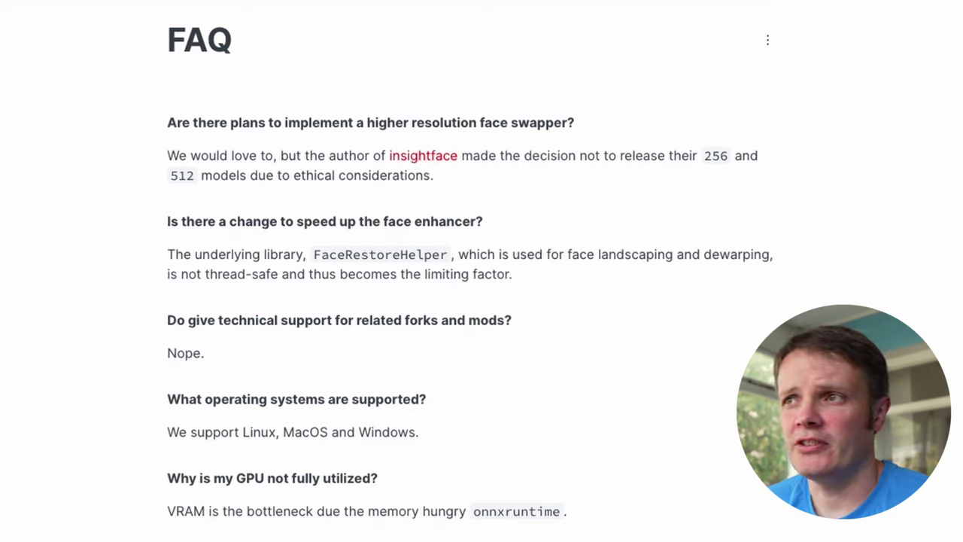
left_click_drag(521, 155, 755, 176)
Browse the deepinsight/insightface README on GitHub, then return to the top of the page.
left_click(525, 182)
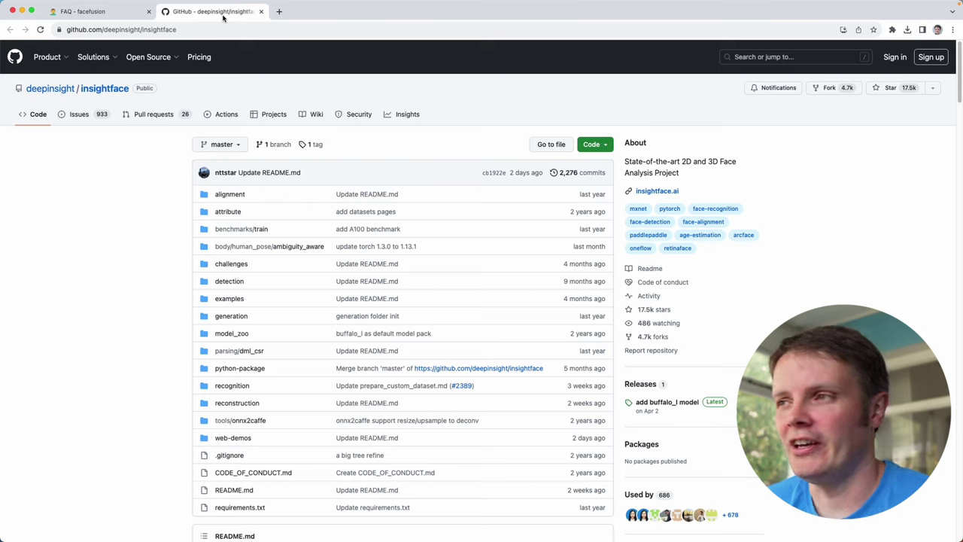
scroll(140, 223, "down", 5)
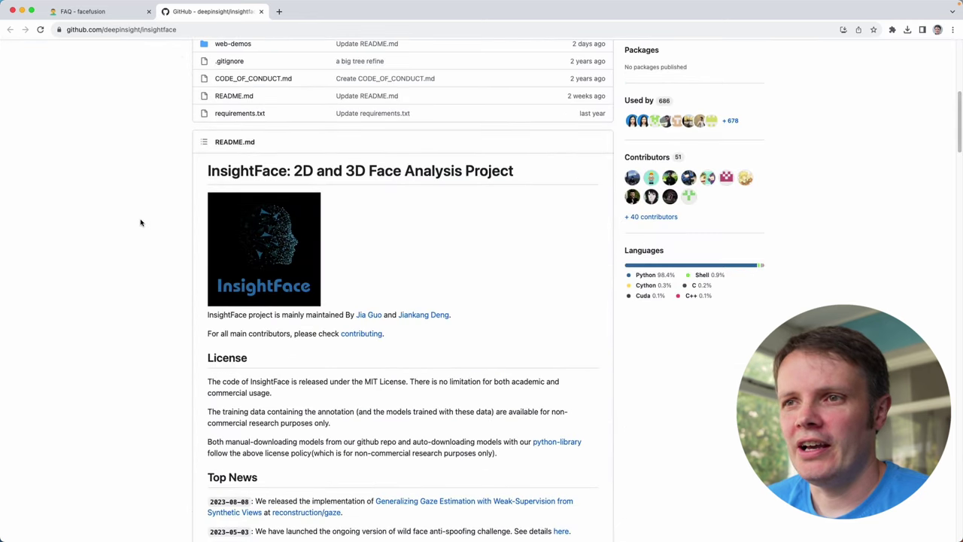
scroll(140, 223, "down", 14)
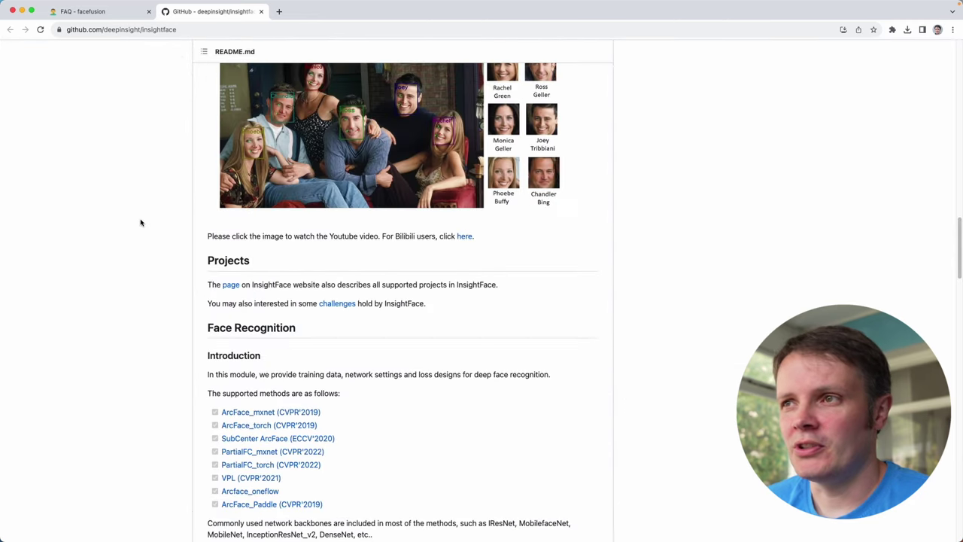
scroll(140, 223, "up", 4)
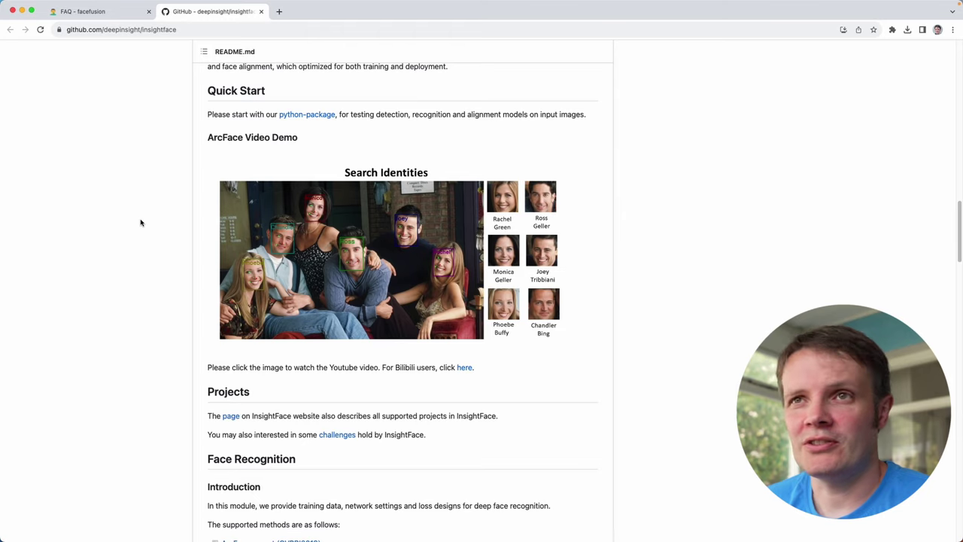
scroll(140, 223, "up", 15)
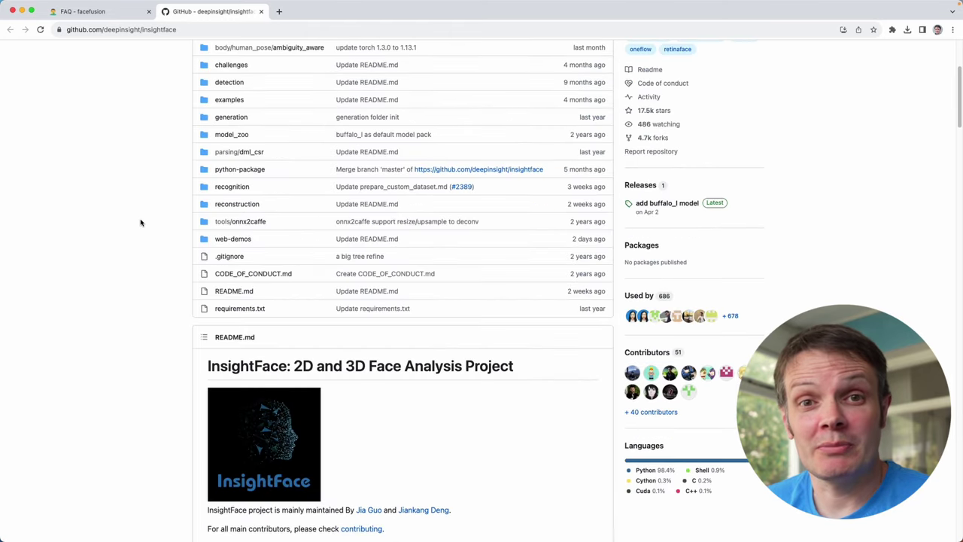
Close the GitHub tab and review the 12-second Elon face-swap output in FaceFusion.
left_click(261, 11)
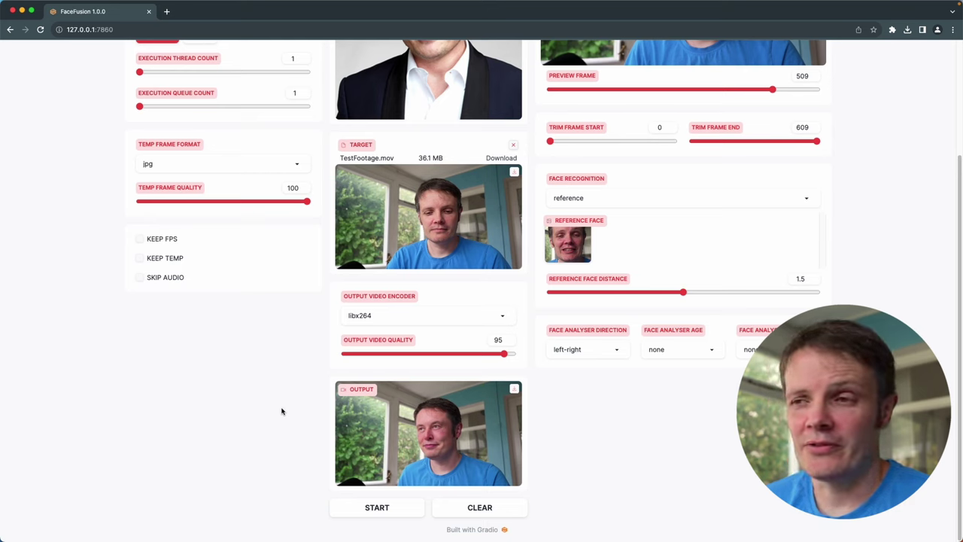
mouse_move(446, 416)
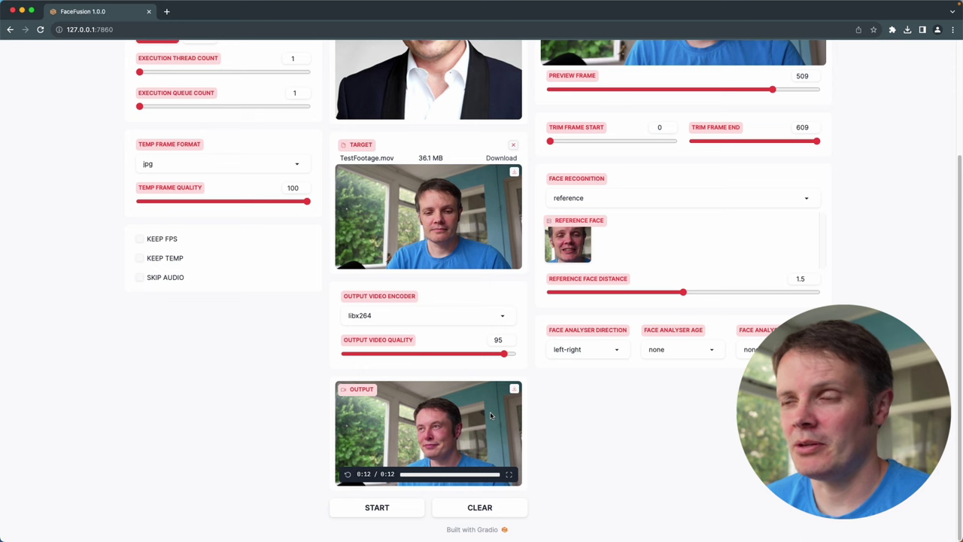
Remove elon.jpeg from the Source slot and upload jeff.jpeg from the youtube folder.
scroll(214, 452, "up", 5)
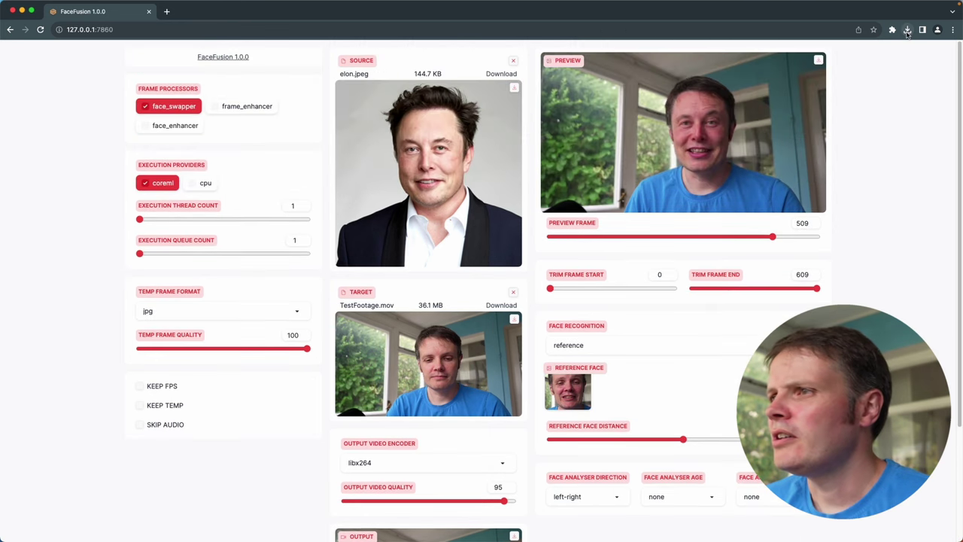
left_click(513, 89)
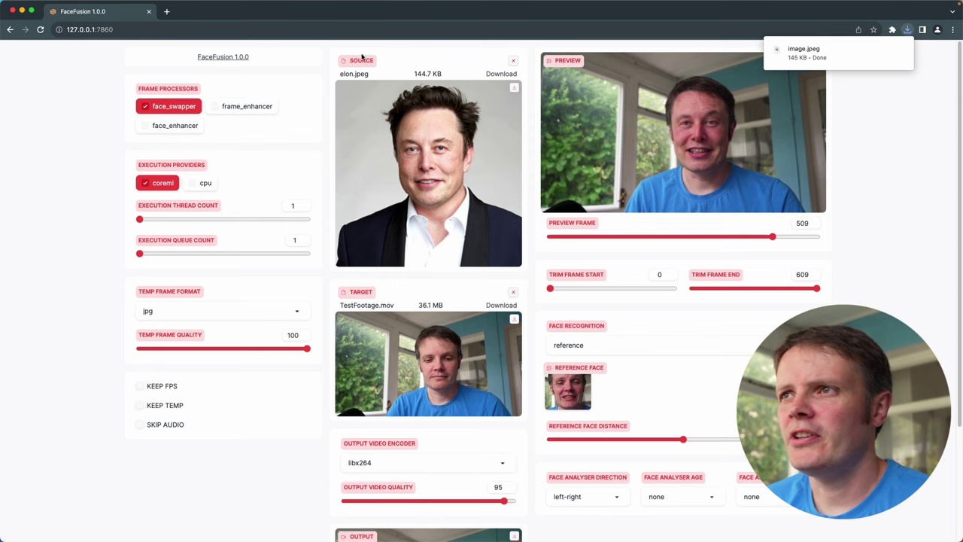
left_click(513, 61)
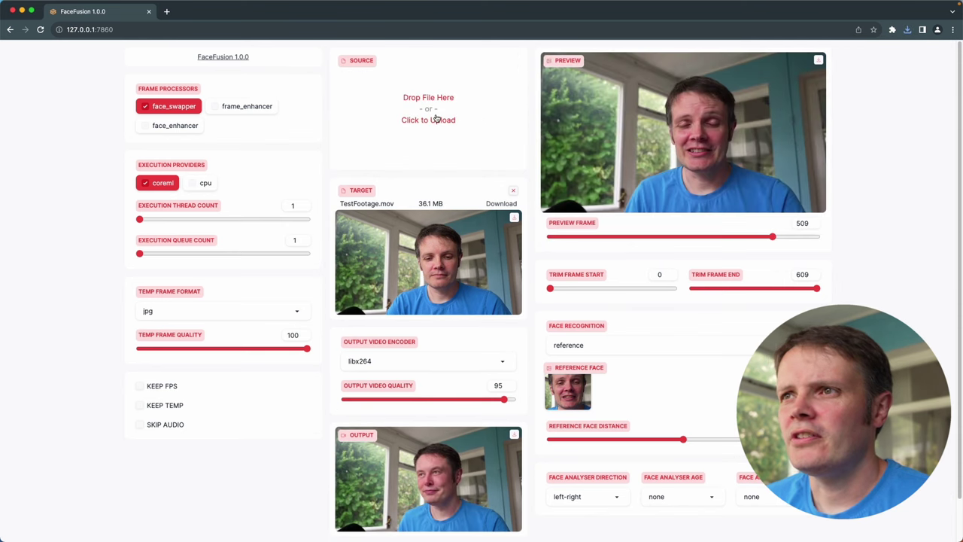
left_click(436, 119)
left_click(420, 214)
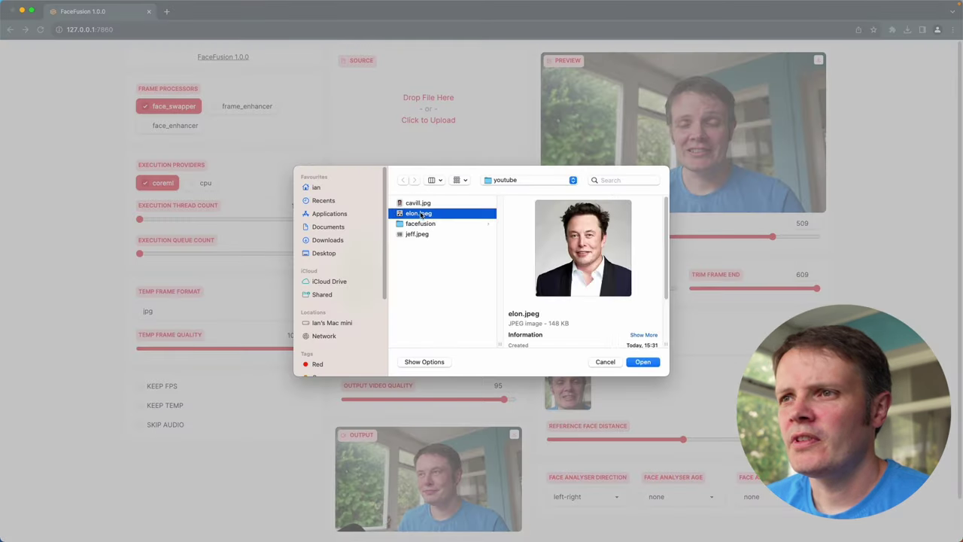
left_click(420, 203)
left_click(419, 234)
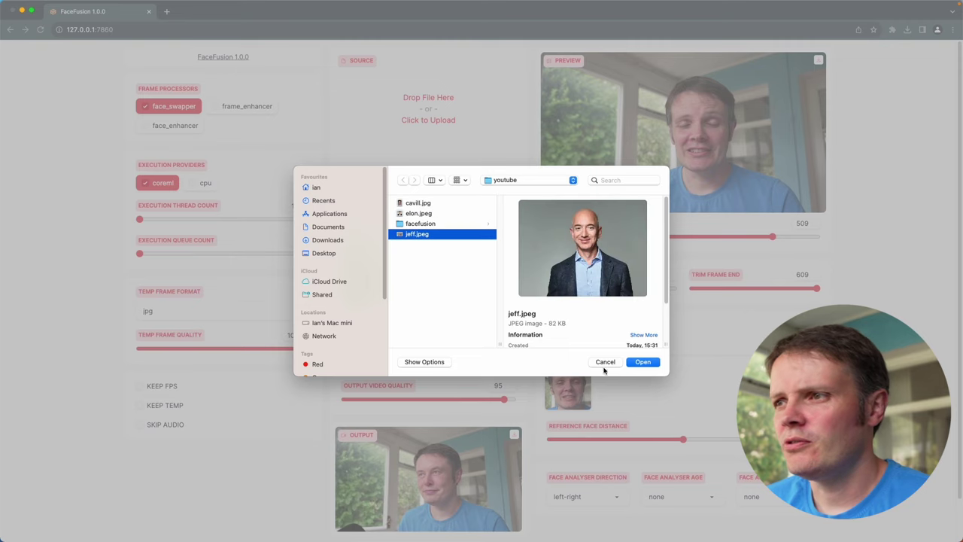
left_click(641, 362)
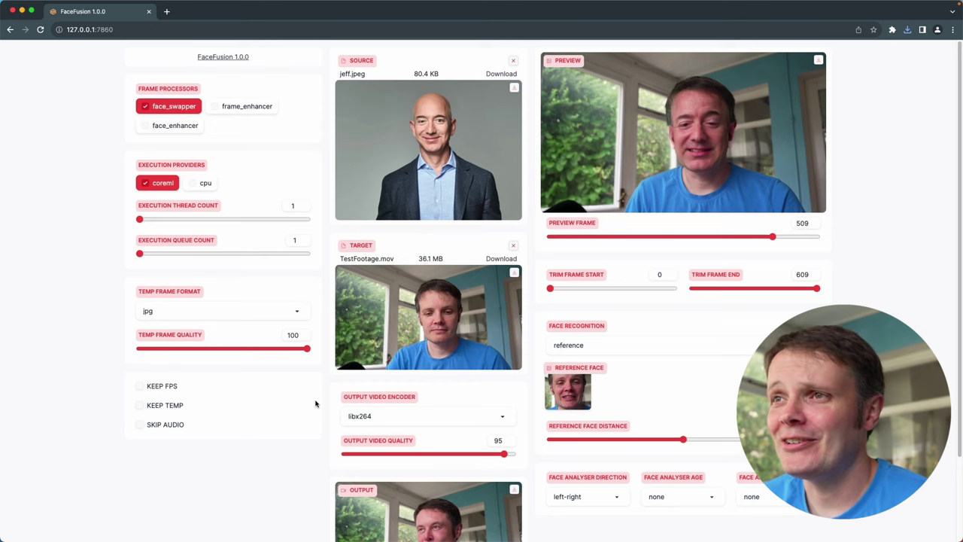
Move the Preview Frame slider past frames 203 and 147 until it reaches frame 137.
scroll(323, 397, "down", 3)
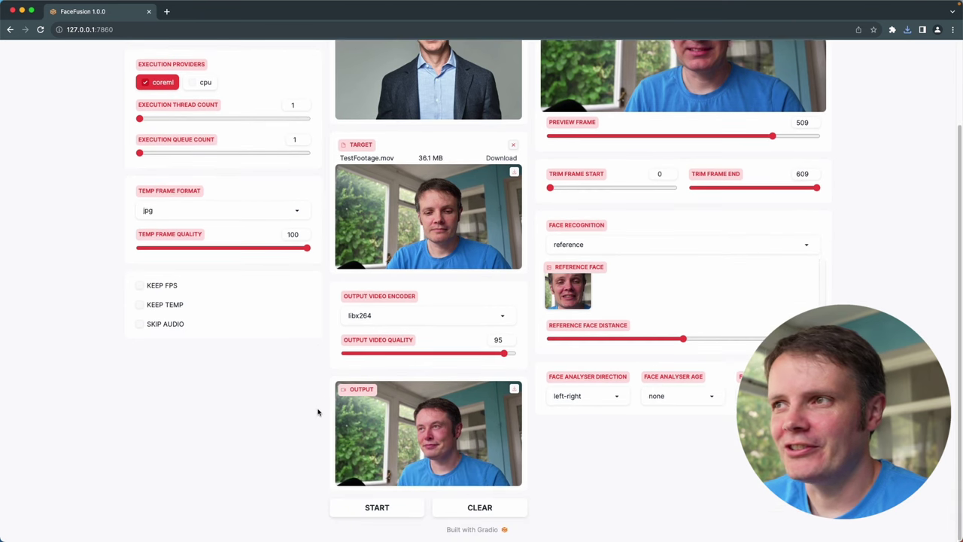
scroll(318, 412, "up", 3)
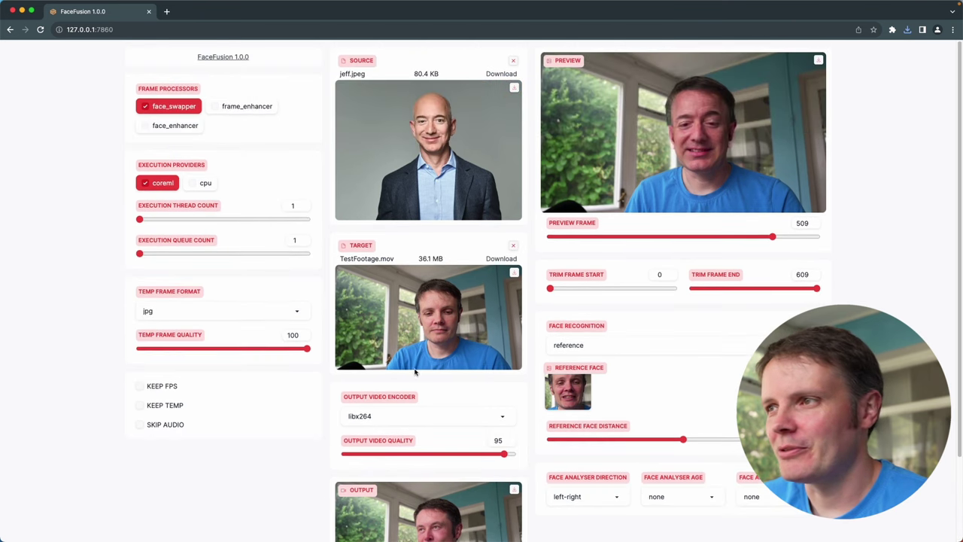
left_click(727, 240)
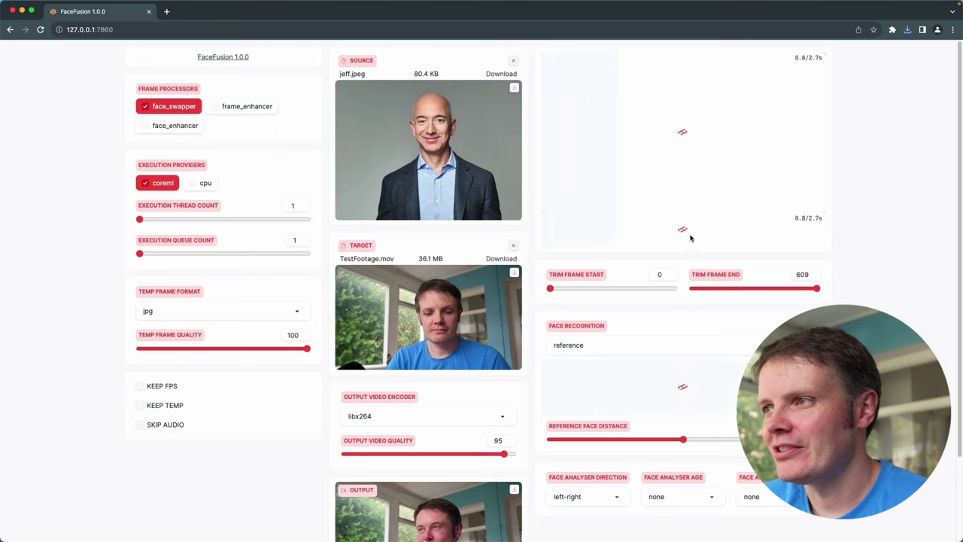
left_click(647, 240)
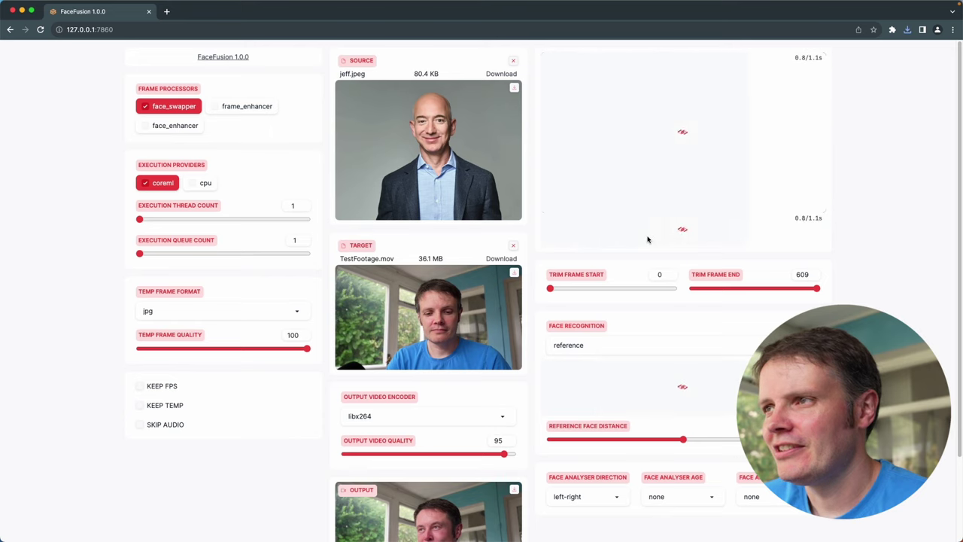
left_click(640, 239)
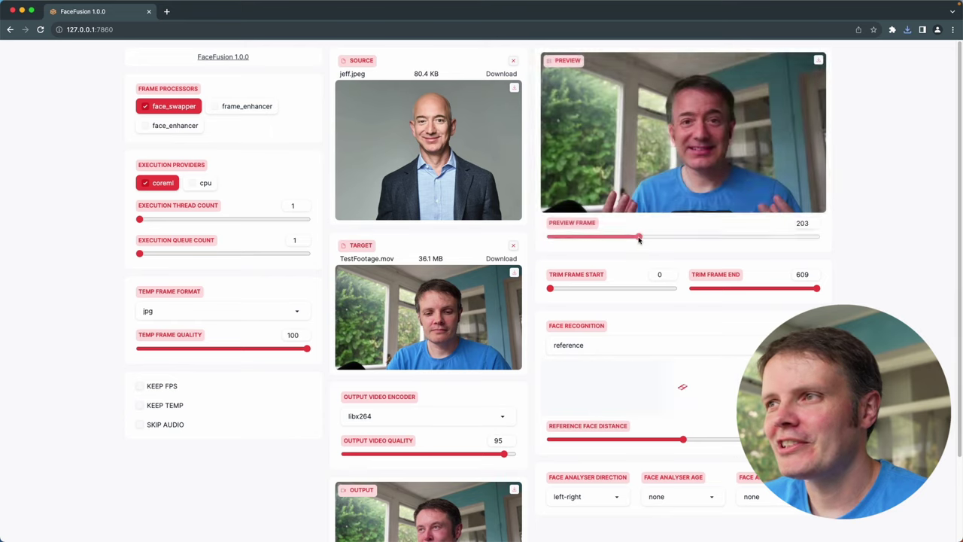
left_click(637, 240)
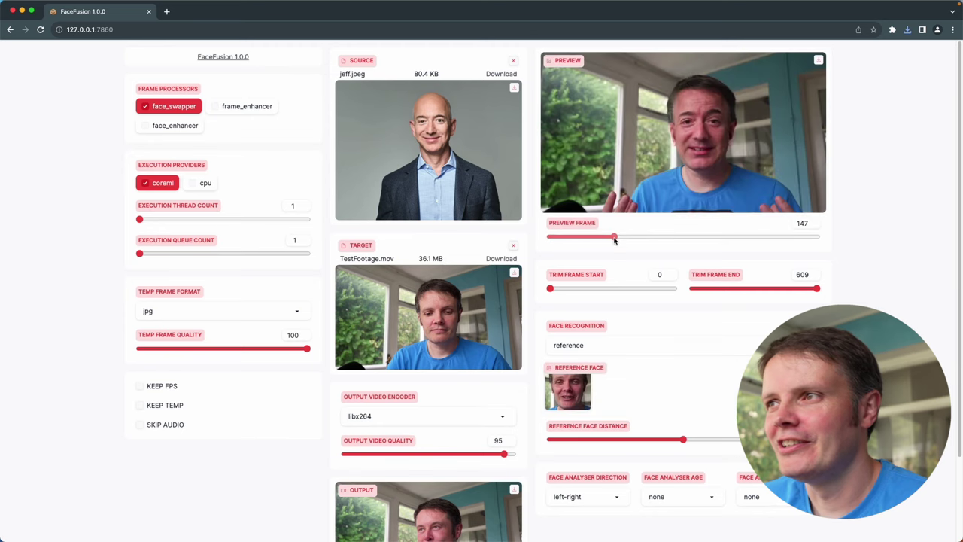
left_click(610, 239)
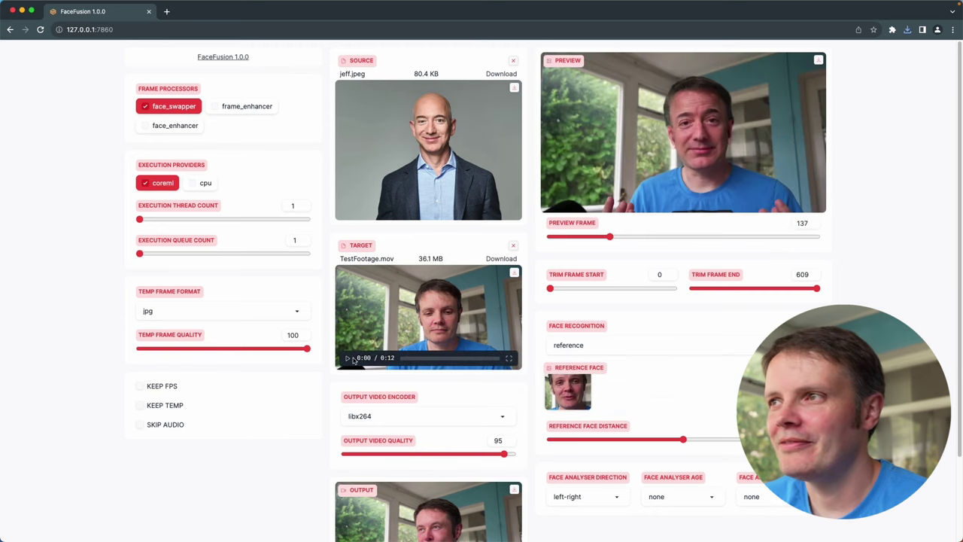
scroll(315, 396, "down", 3)
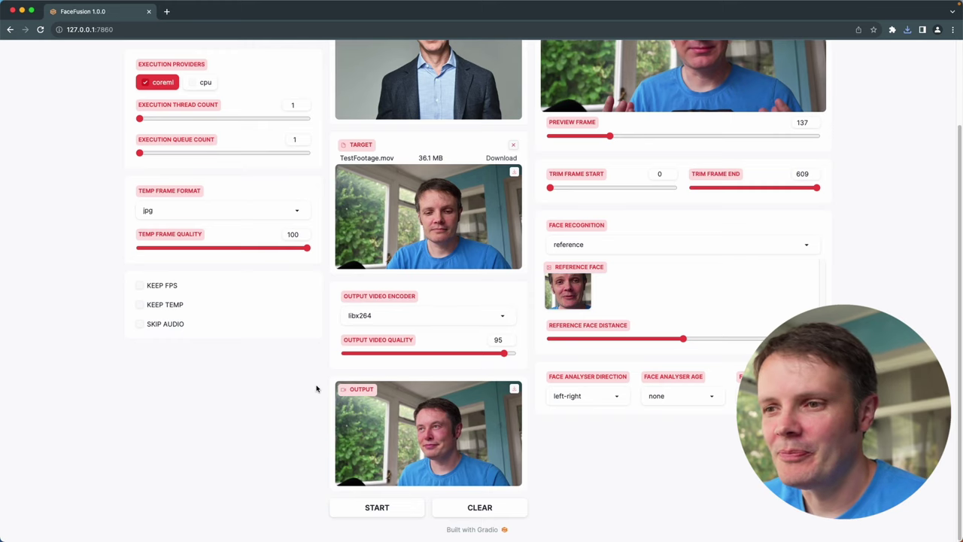
Start the full render and wait for the 12-second jeff.jpeg output video.
left_click(377, 508)
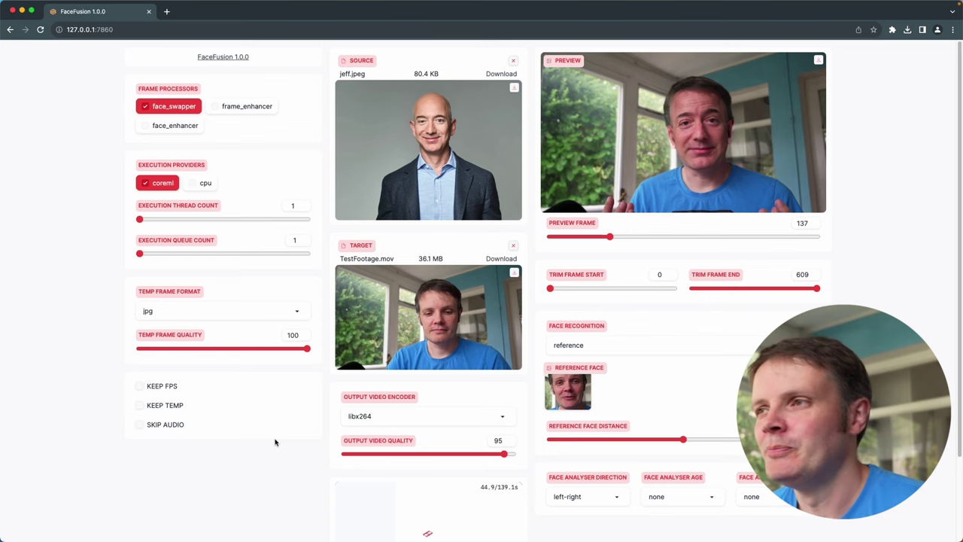
scroll(327, 428, "down", 3)
mouse_move(413, 436)
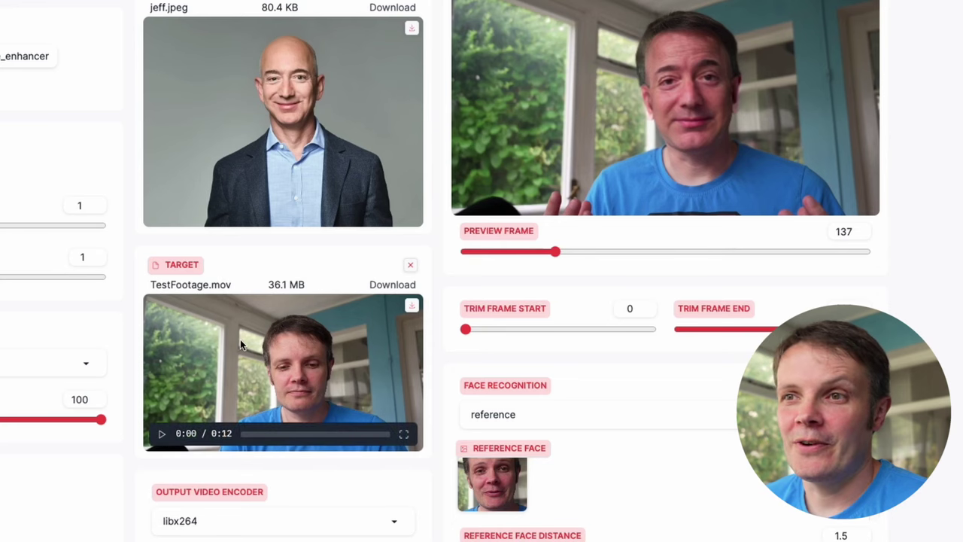
scroll(202, 341, "down", 3)
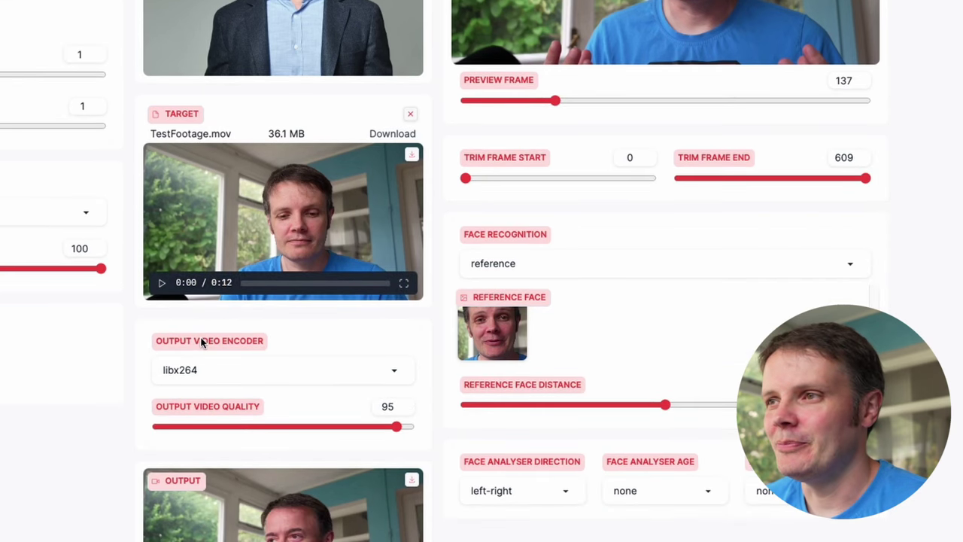